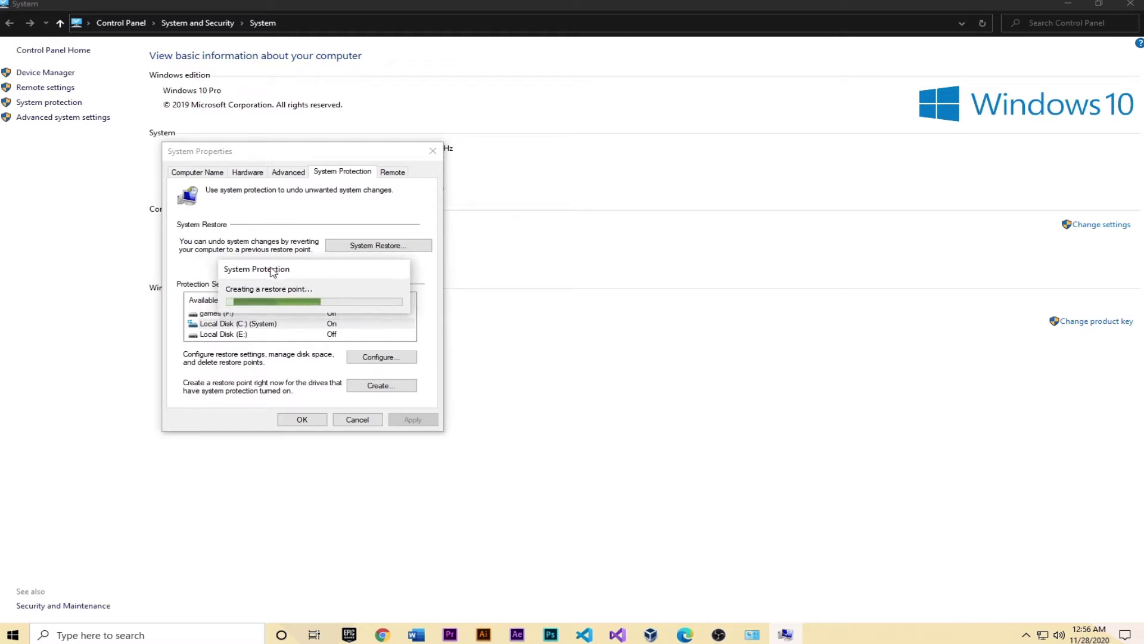
# - Let the restore point creation finish, dismiss its dialog and close System Properties with the settings accepted
pyautogui.moveTo(271, 267); pyautogui.dragTo(266, 265)
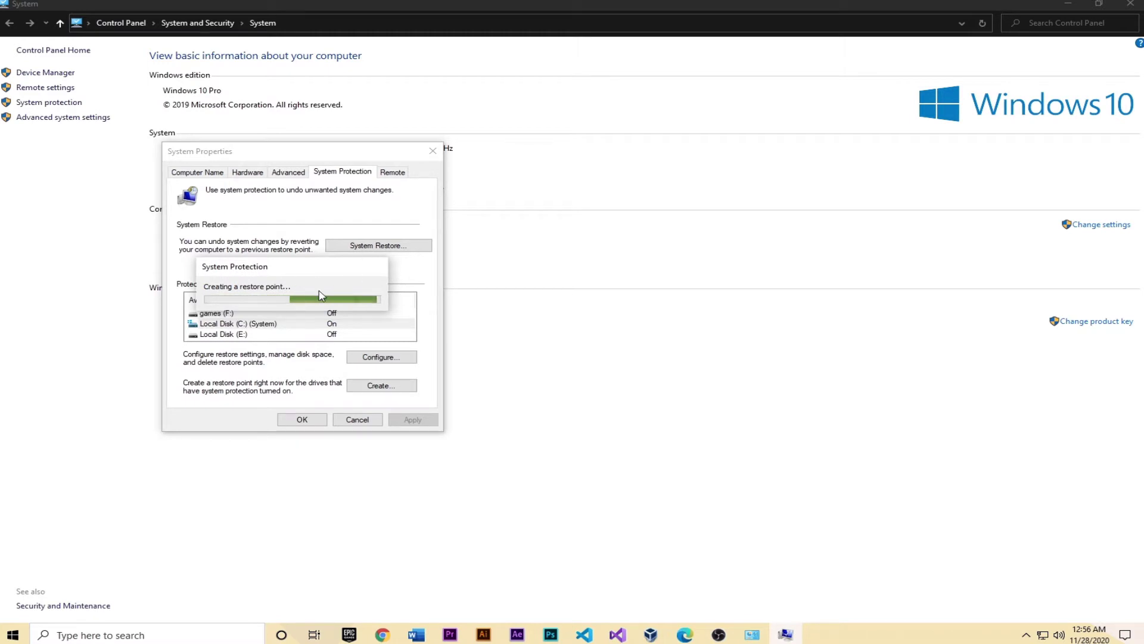
pyautogui.click(382, 296)
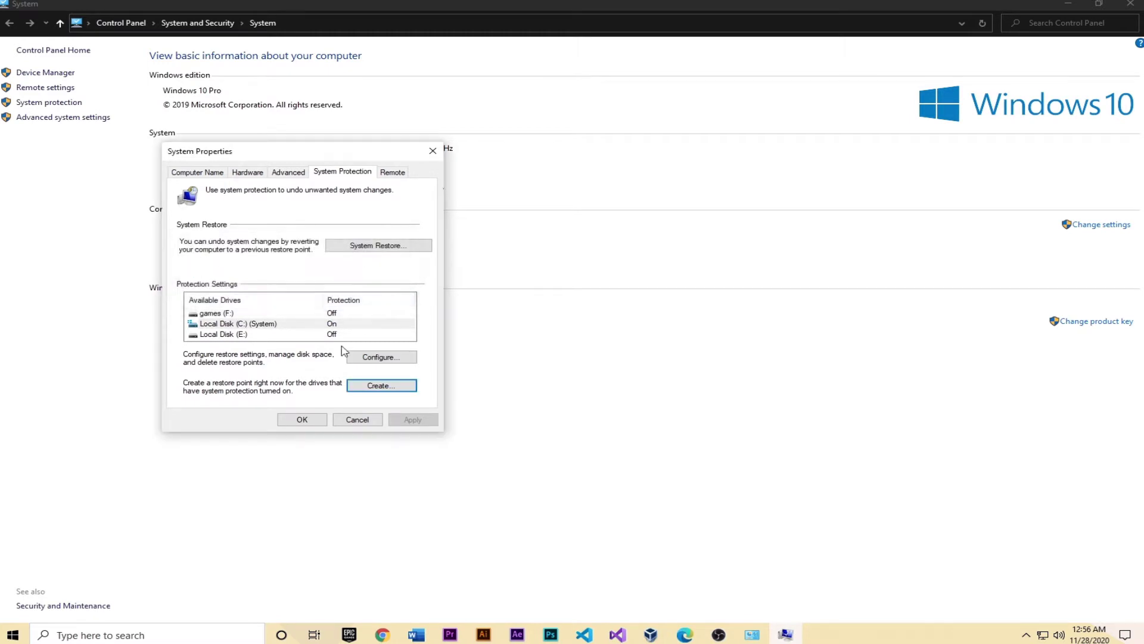
pyautogui.click(307, 420)
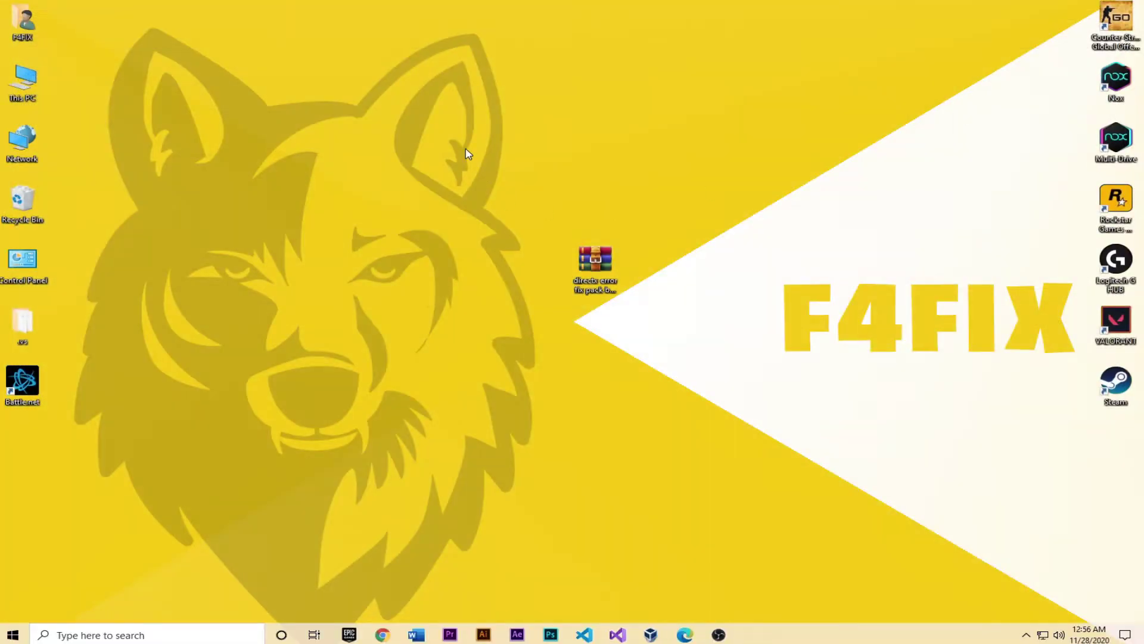
pyautogui.rightClick(465, 149)
pyautogui.click(510, 205)
pyautogui.rightClick(468, 175)
pyautogui.click(512, 230)
pyautogui.rightClick(511, 230)
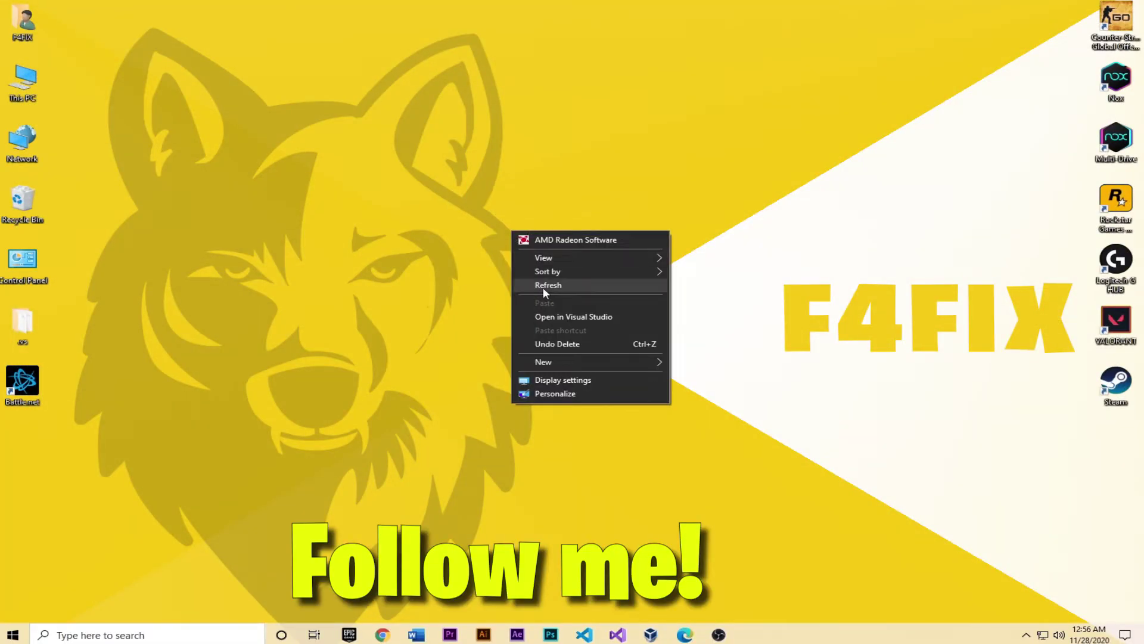
pyautogui.click(542, 288)
# - Search Windows for "background" and open the Background apps system settings
pyautogui.click(190, 635)
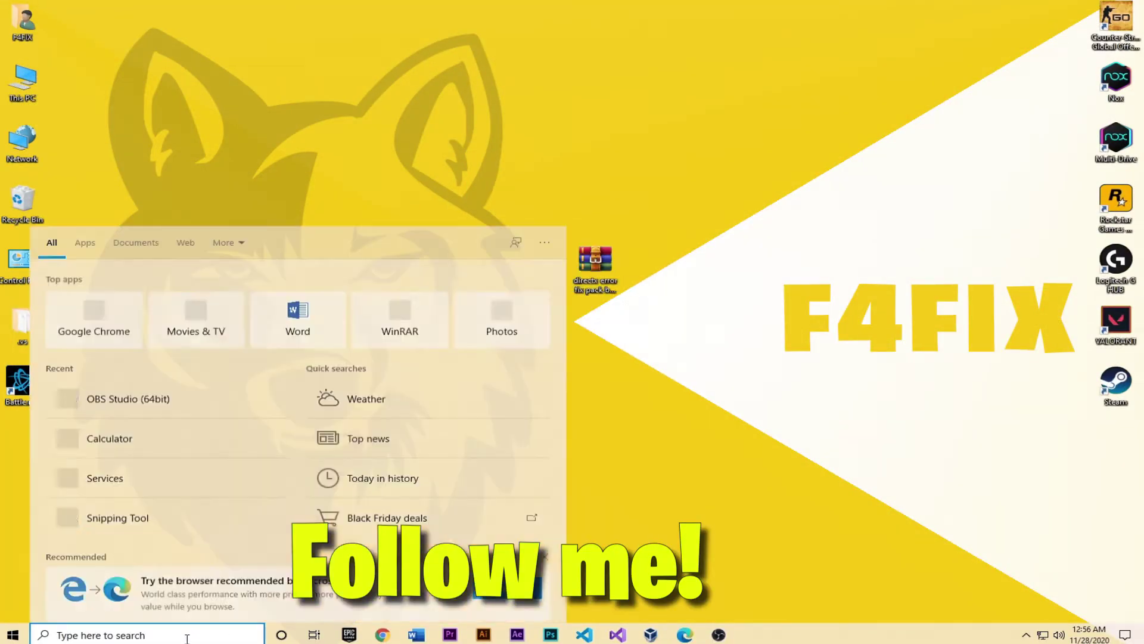
pyautogui.write('b')
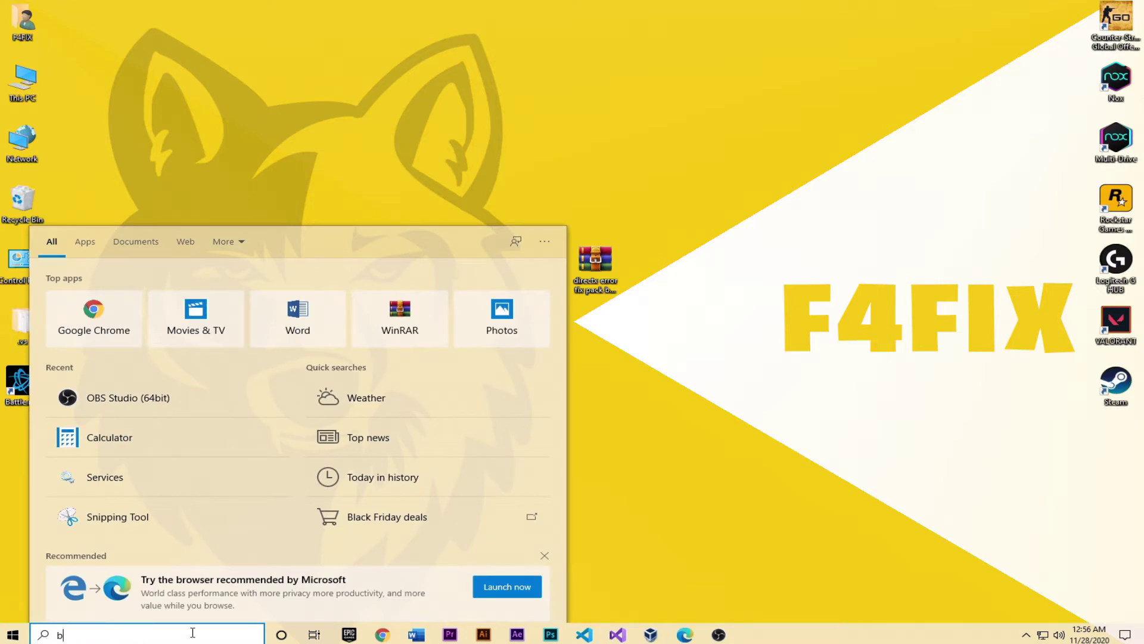
pyautogui.write('ackground')
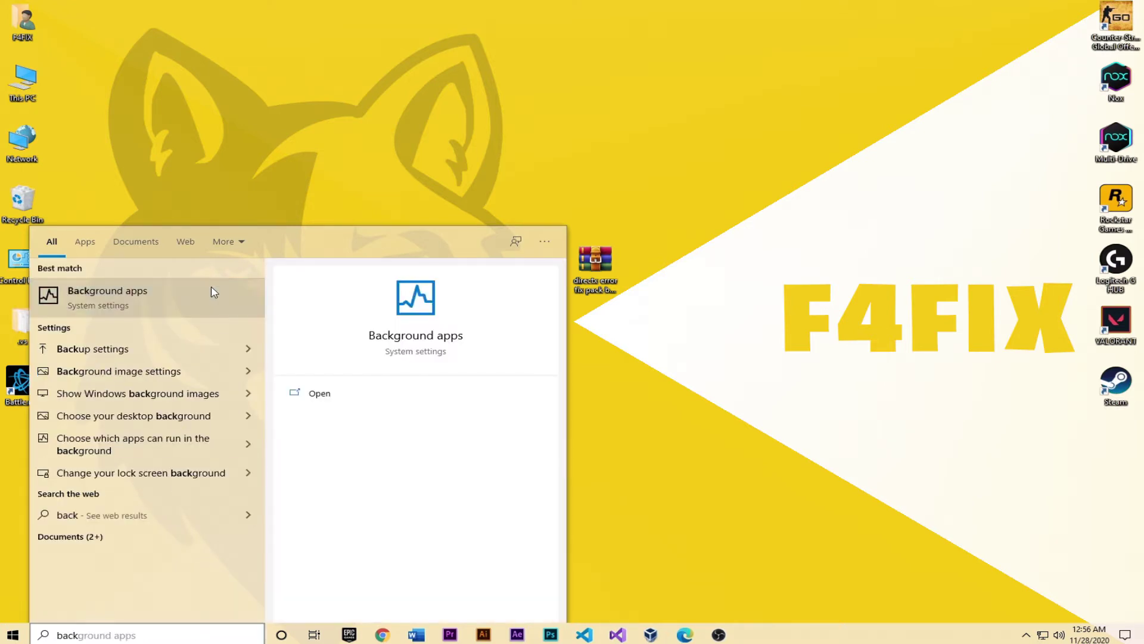
pyautogui.click(215, 292)
pyautogui.click(894, 139)
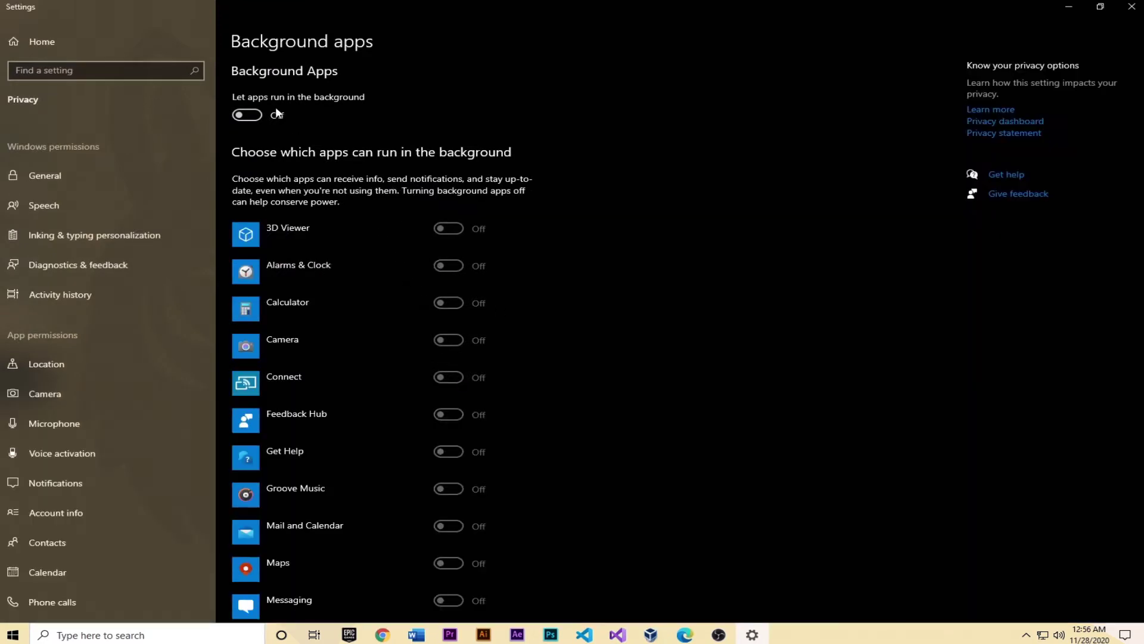
# - Go to the Game Mode page of the Gaming settings and set Game Mode to Off
pyautogui.click(65, 48)
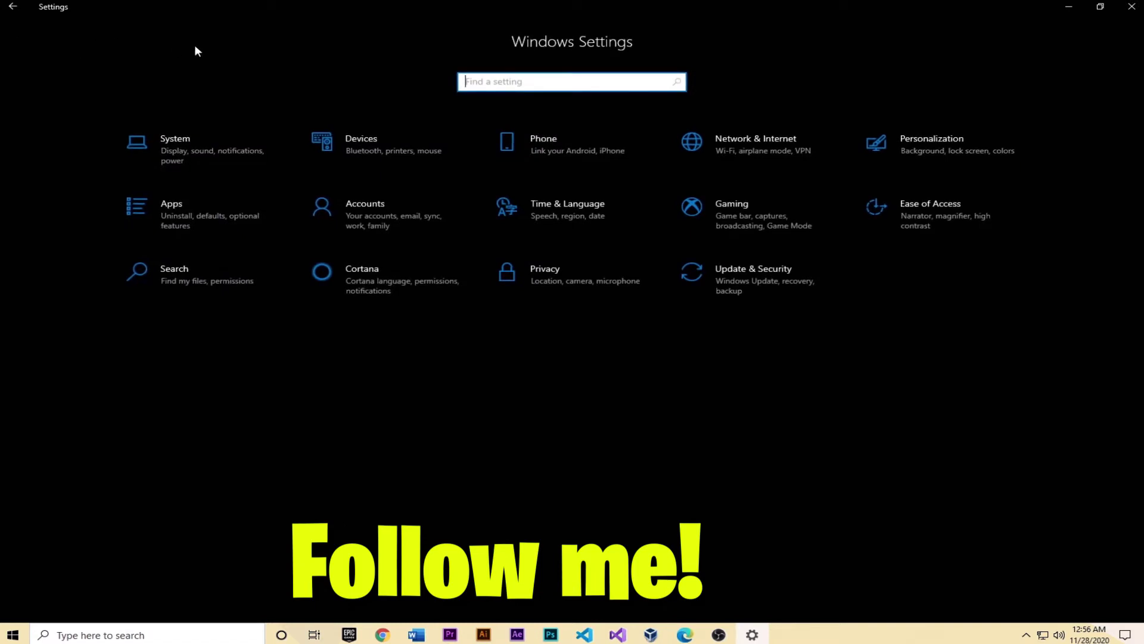
pyautogui.click(704, 207)
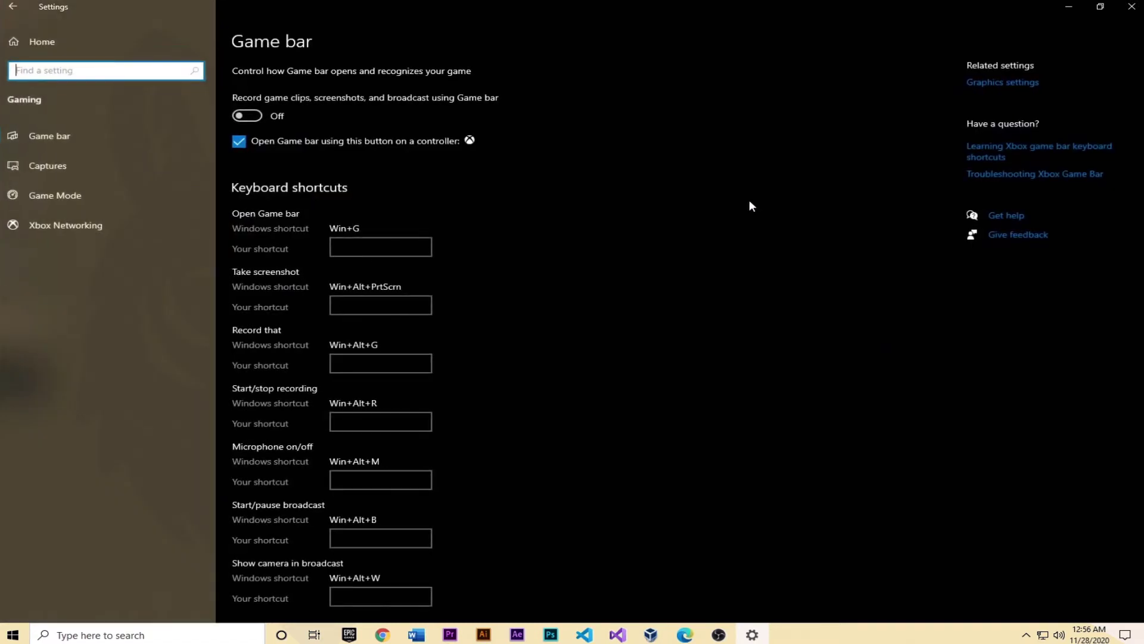
pyautogui.click(112, 200)
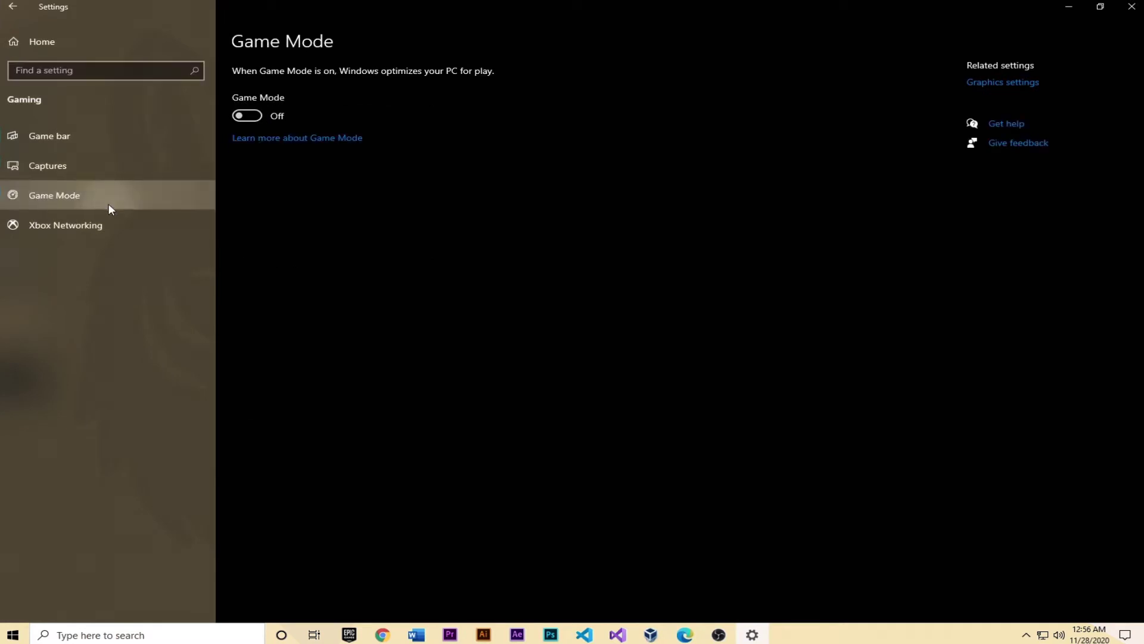
pyautogui.click(257, 115)
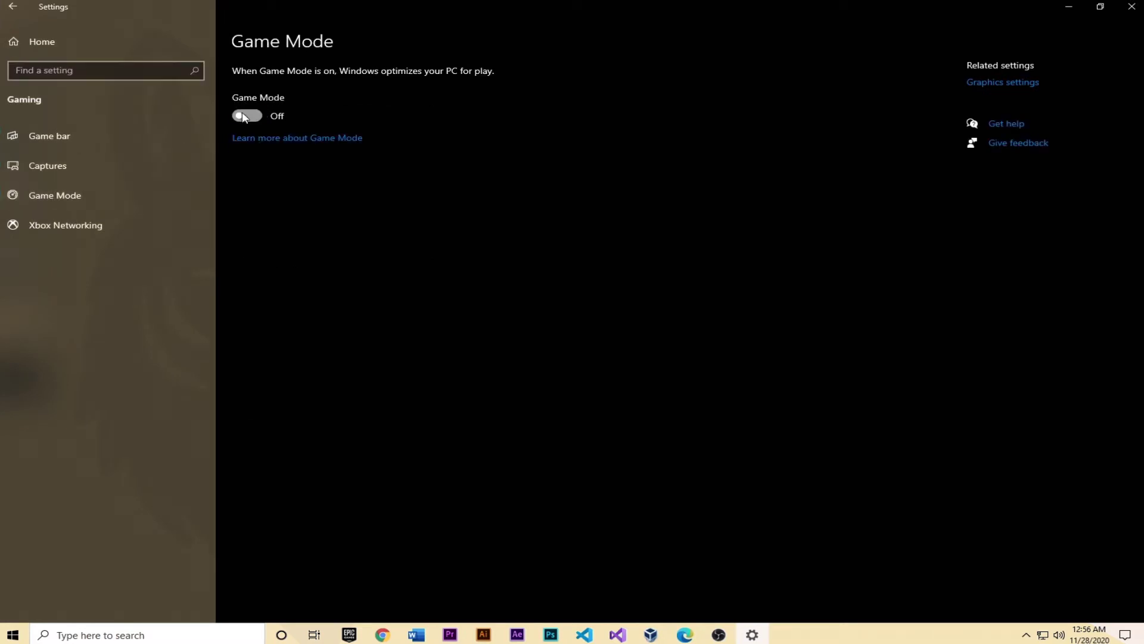
pyautogui.click(243, 119)
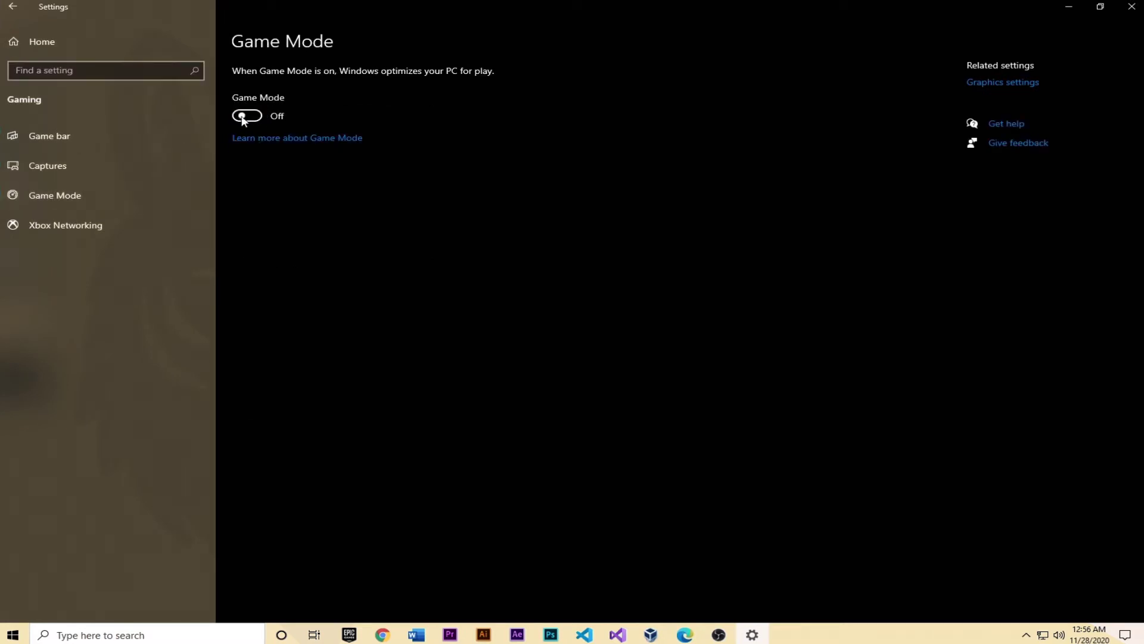
# - Open the related Graphics settings and remove the BootstrapPackagedGame entry from the graphics performance preferences
pyautogui.click(1021, 84)
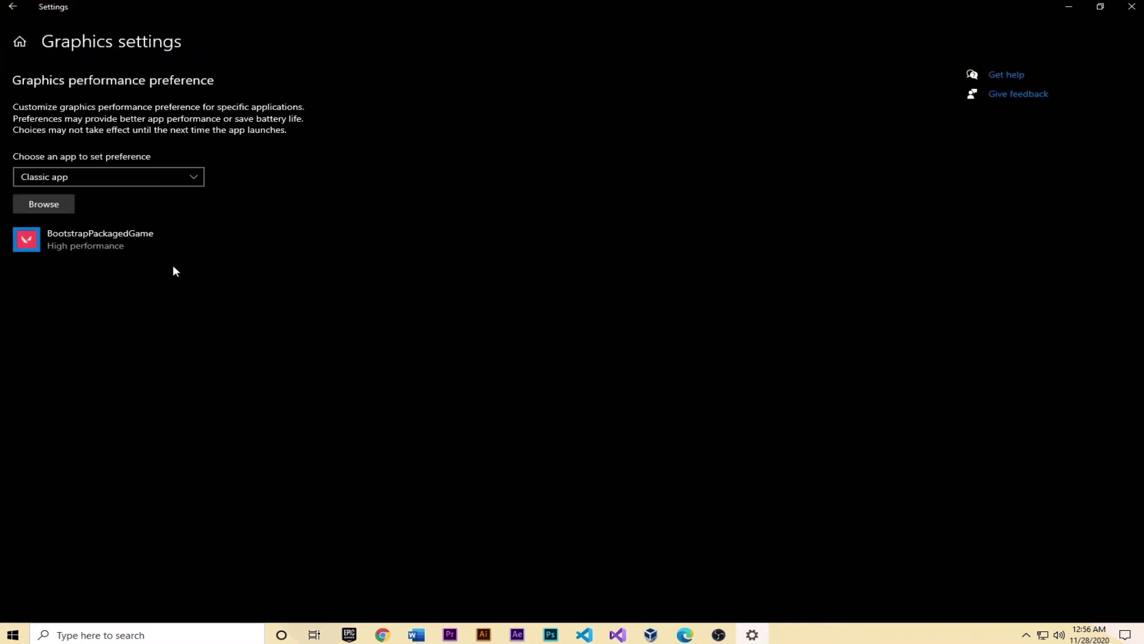
pyautogui.click(296, 291)
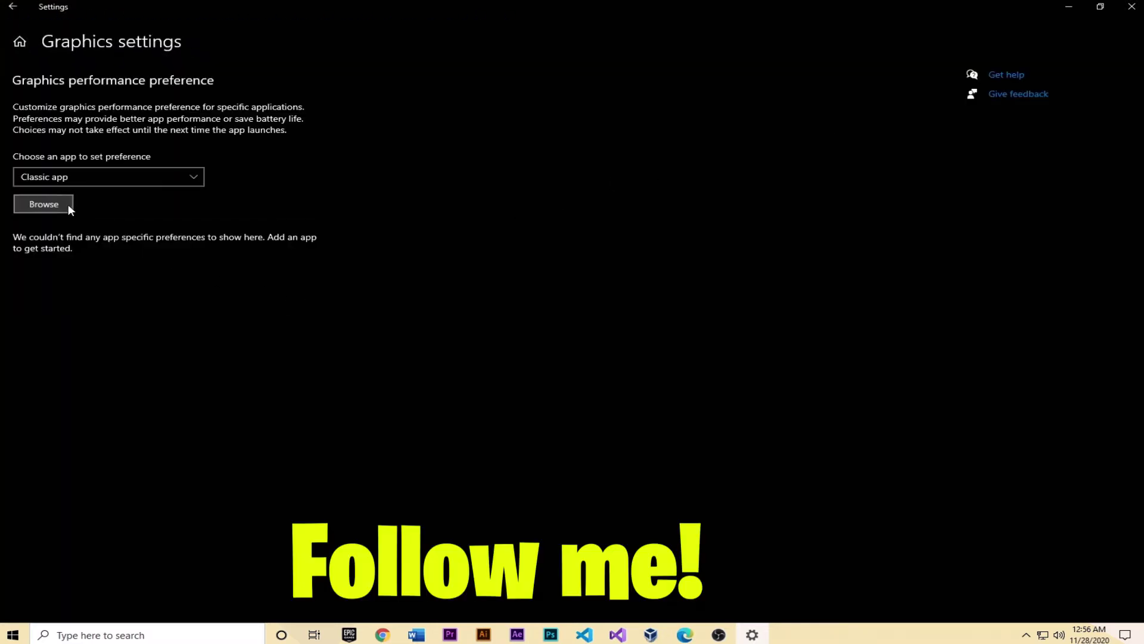
# - Add Battle.net Launcher from the Battle.net folder in C:\Program Files (x86) as a classic app in the graphics performance preferences
pyautogui.click(43, 204)
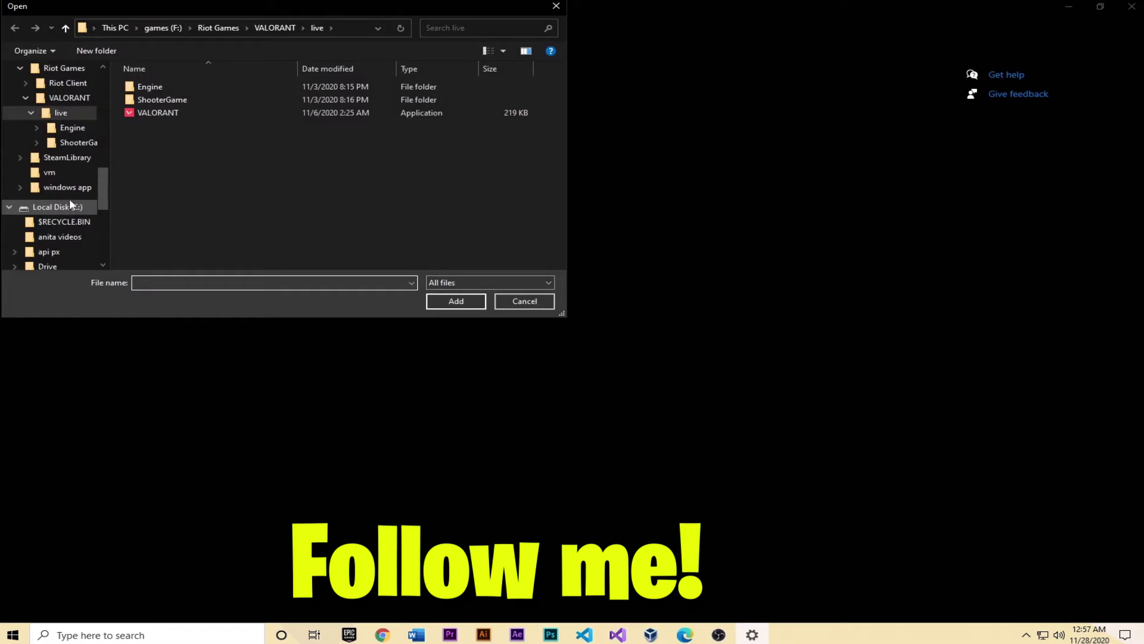
pyautogui.scroll(6, 69, 203)
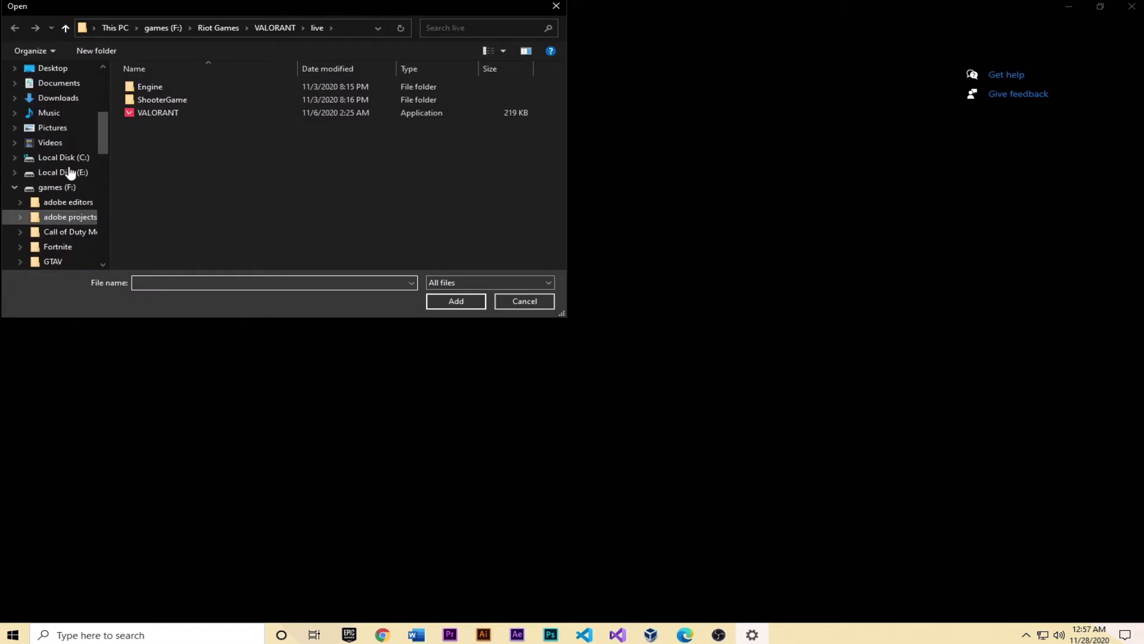
pyautogui.scroll(2, 69, 172)
pyautogui.click(56, 168)
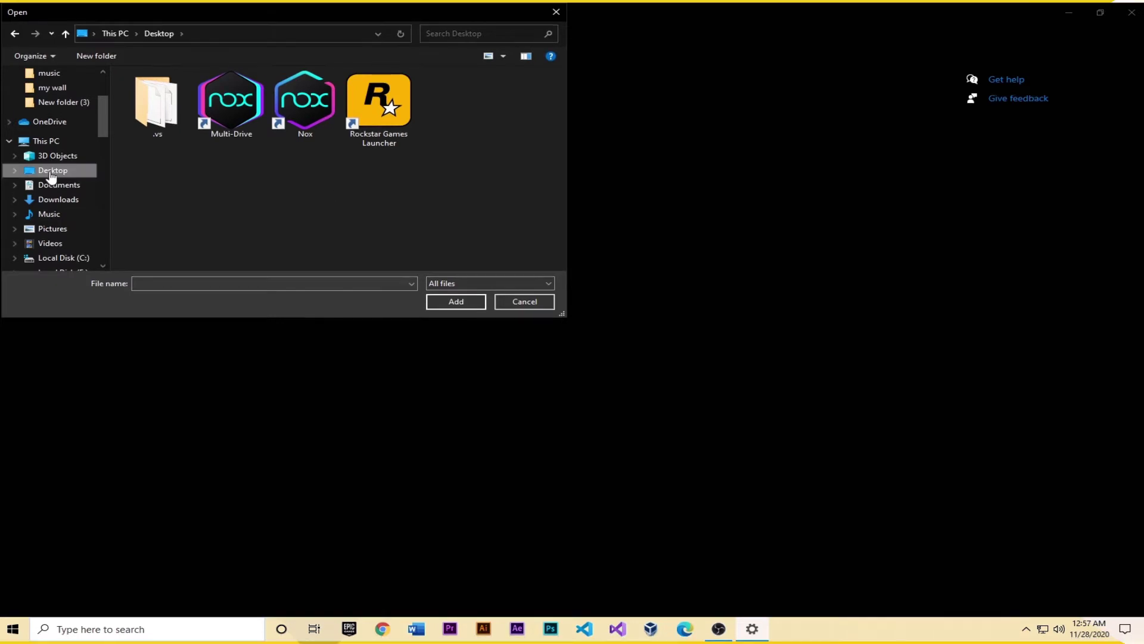
pyautogui.click(46, 141)
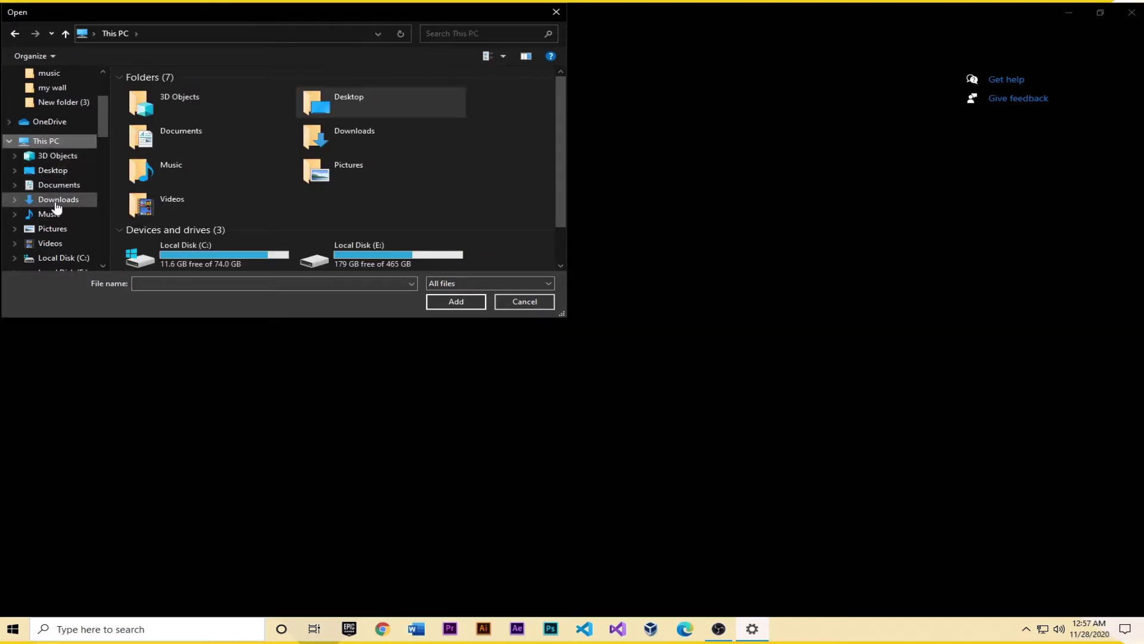
pyautogui.scroll(-1, 59, 238)
pyautogui.click(59, 243)
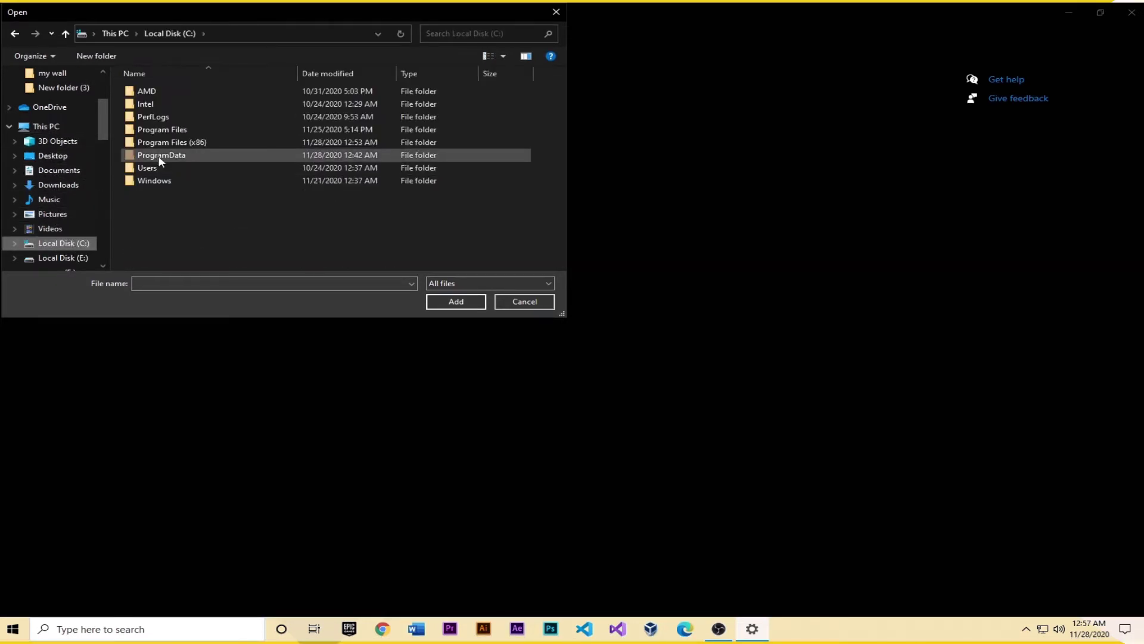
pyautogui.doubleClick(166, 141)
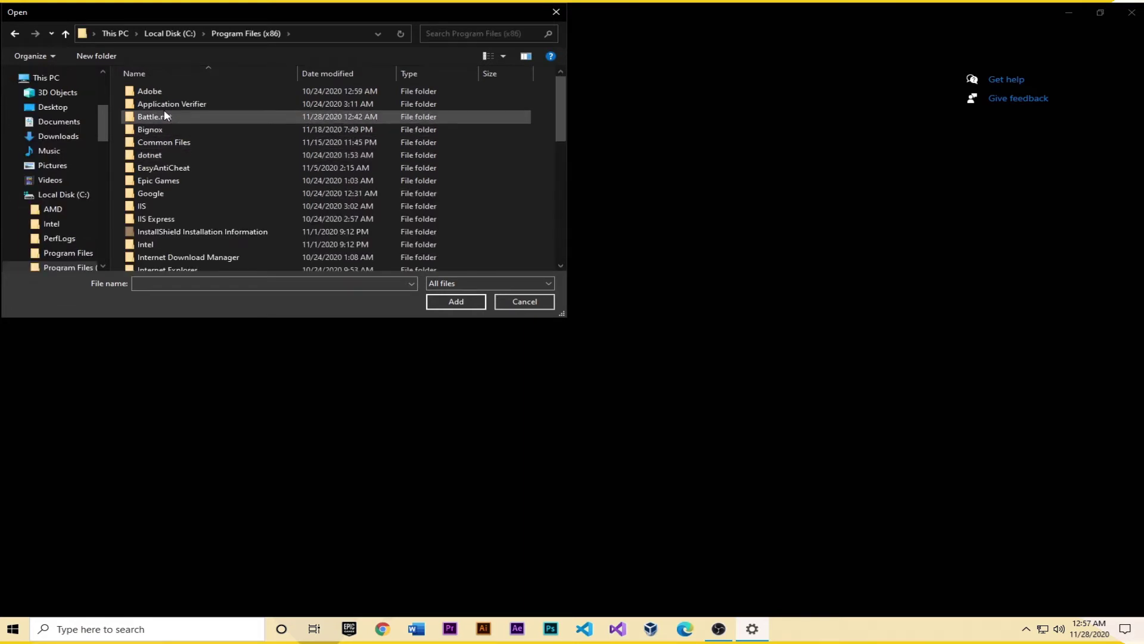
pyautogui.doubleClick(165, 116)
pyautogui.click(170, 118)
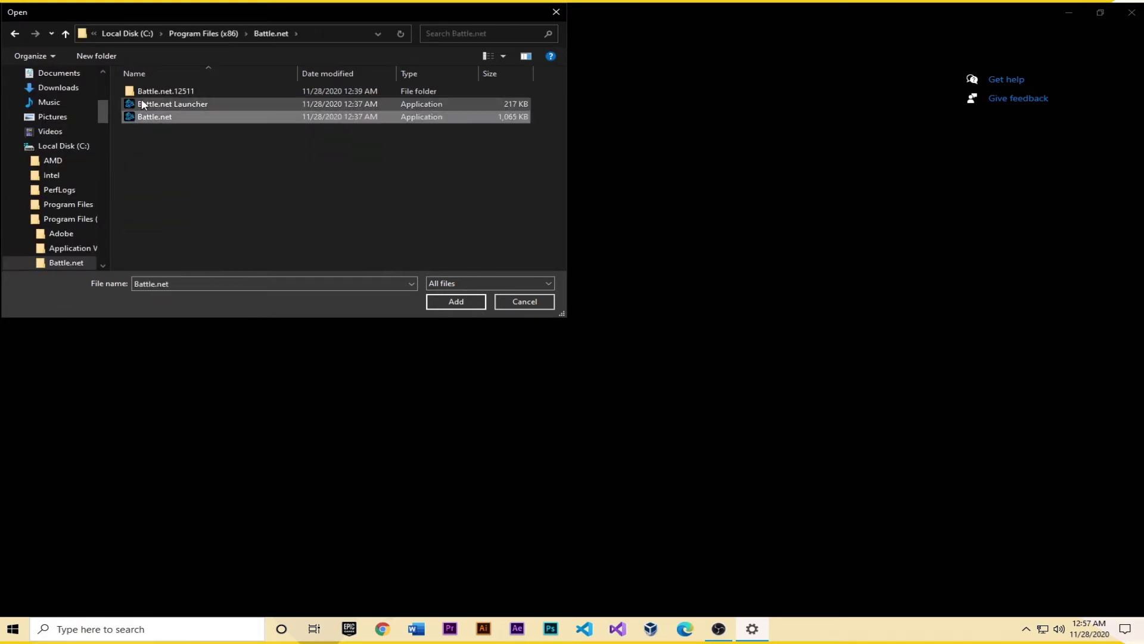
pyautogui.click(143, 105)
pyautogui.doubleClick(181, 104)
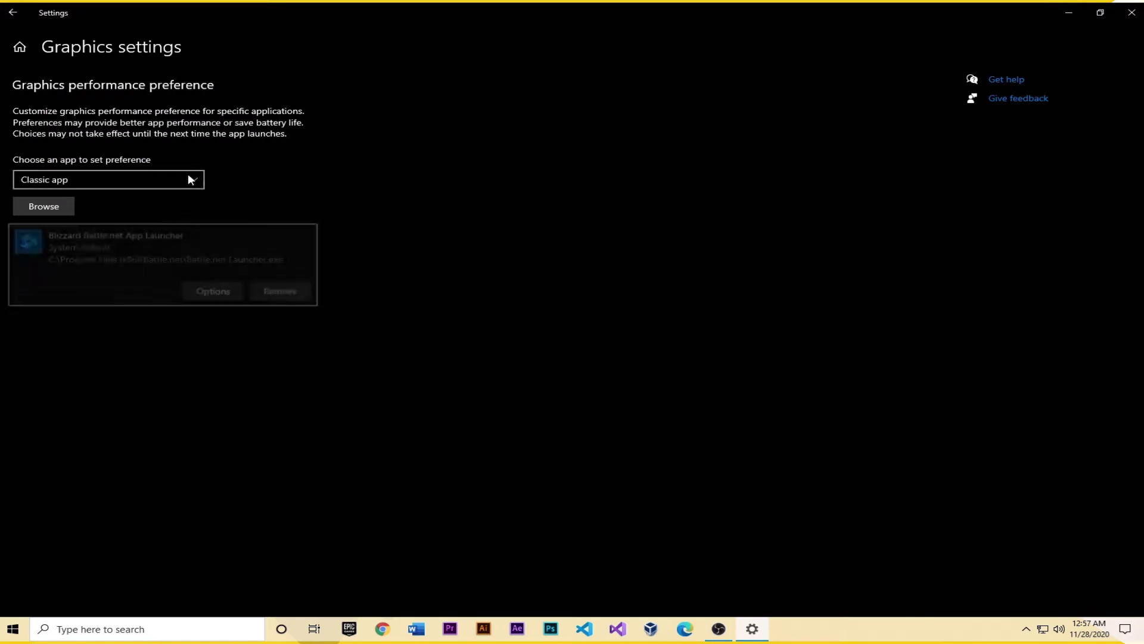
# - Add the Battle.net application from the same folder and save its graphics preference as High performance
pyautogui.press('Return')
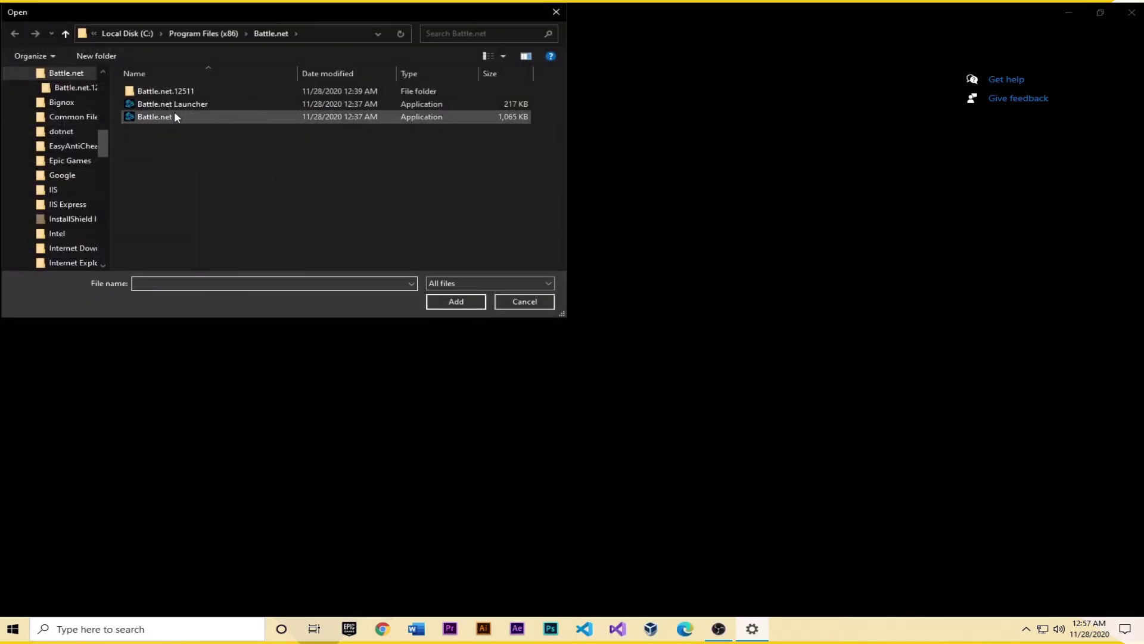
pyautogui.click(174, 113)
pyautogui.doubleClick(174, 114)
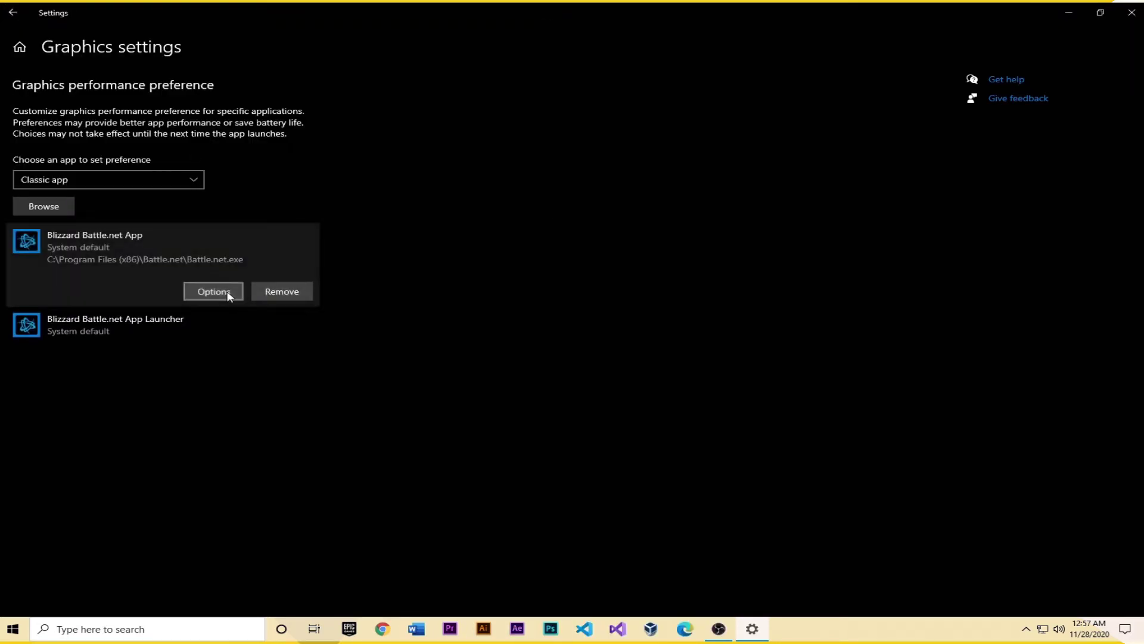
pyautogui.click(221, 292)
pyautogui.click(488, 352)
pyautogui.click(506, 371)
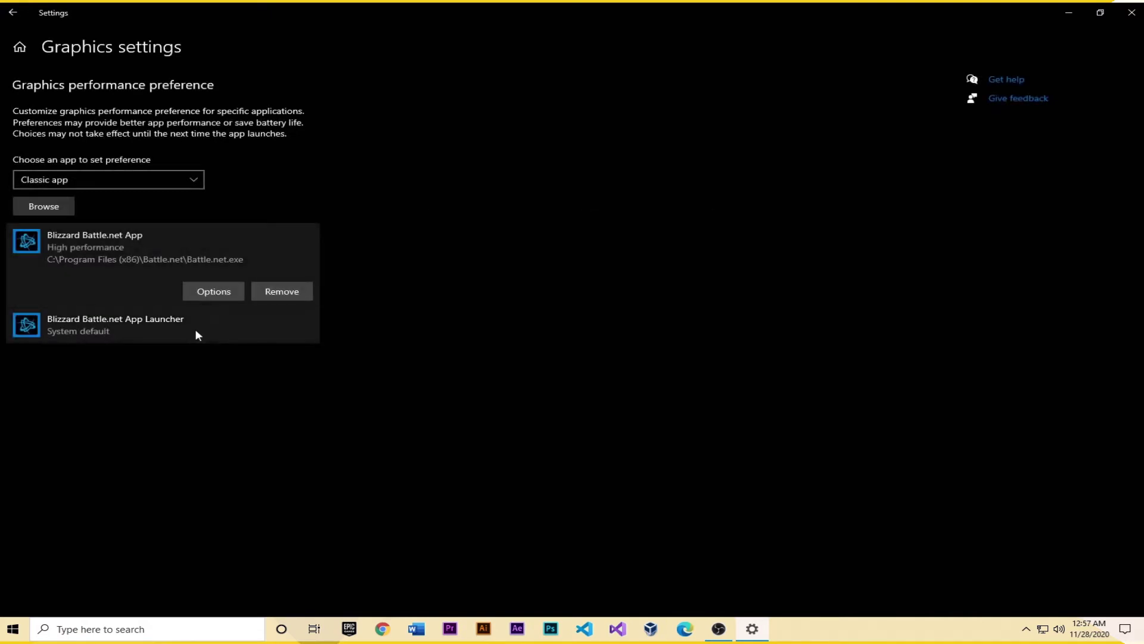
# - Set the graphics preference of Blizzard Battle.net App Launcher to High performance and save it
pyautogui.click(197, 330)
pyautogui.click(238, 328)
pyautogui.click(503, 347)
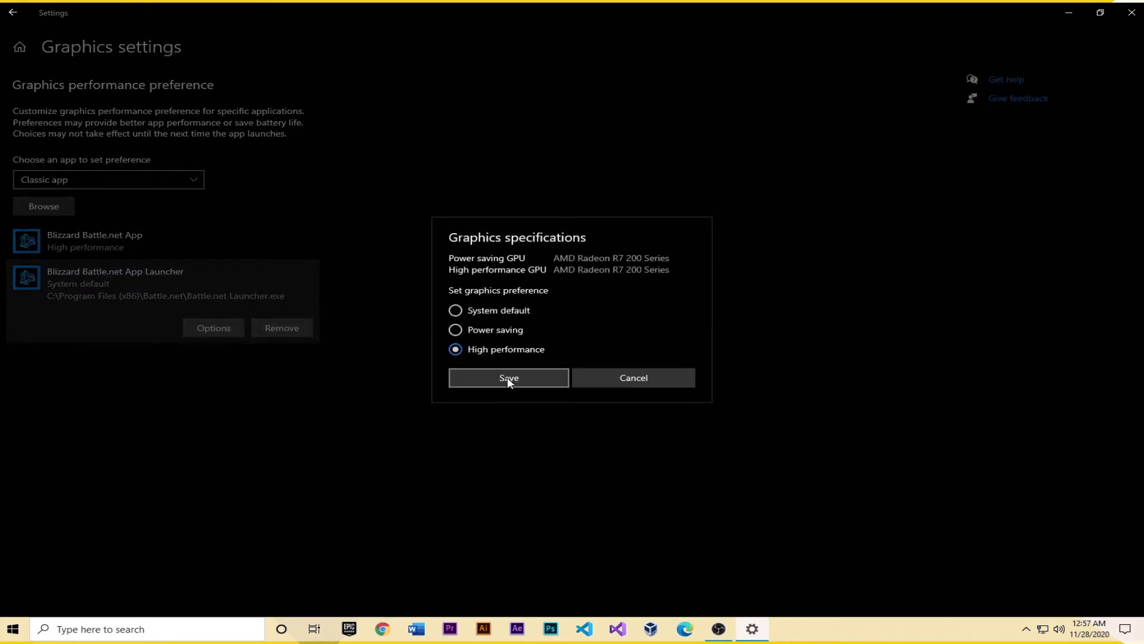
pyautogui.click(506, 376)
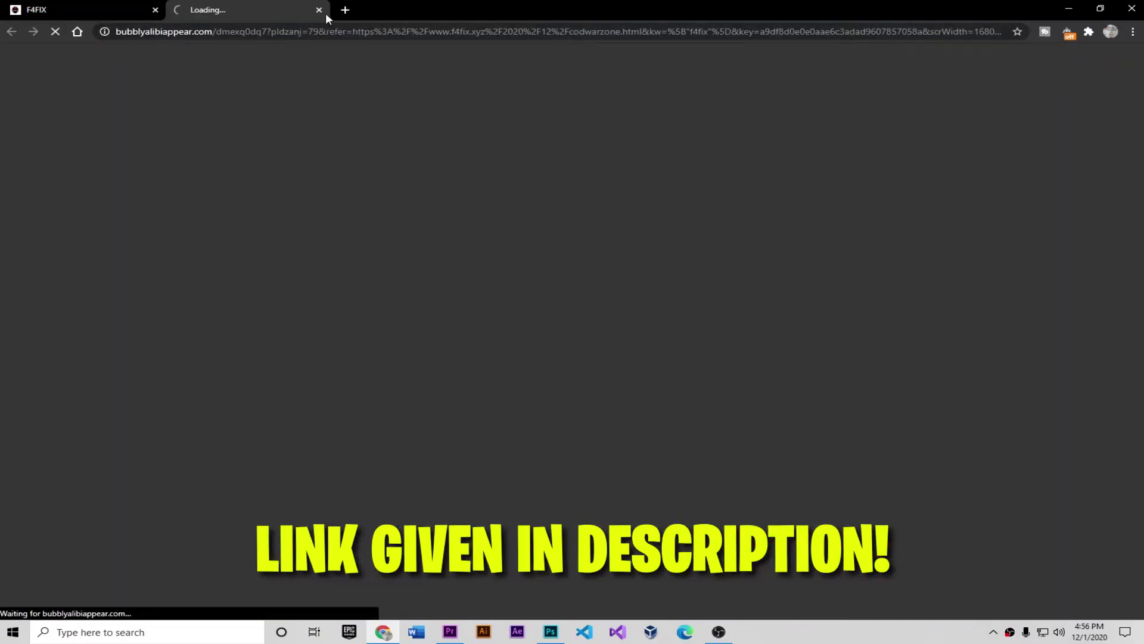
# - On the F4FIX codwarzone page in Chrome, follow the Step 1 link, try to subscribe to the F4Fix YouTube channel, and close the extra tabs
pyautogui.scroll(-6, 184, 237)
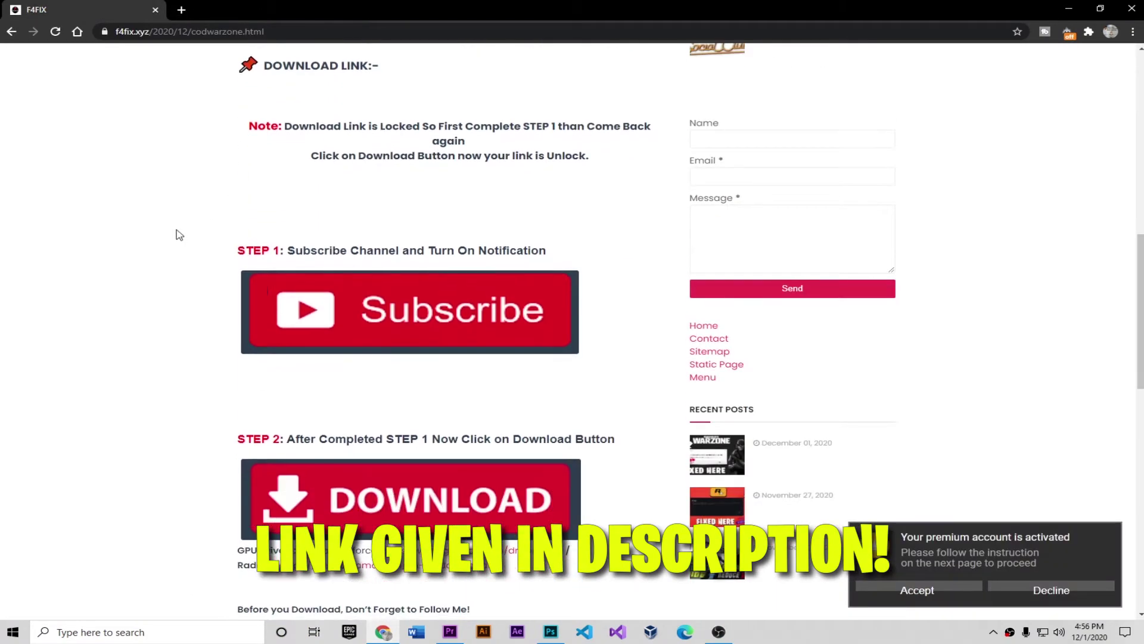
pyautogui.click(349, 315)
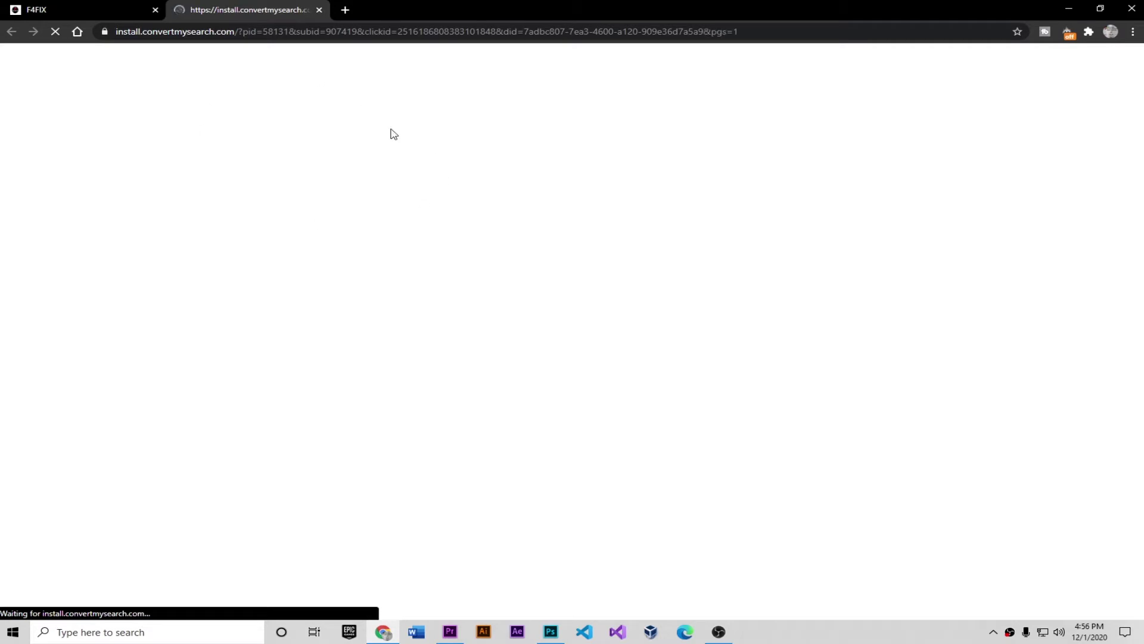
pyautogui.click(319, 10)
pyautogui.click(387, 304)
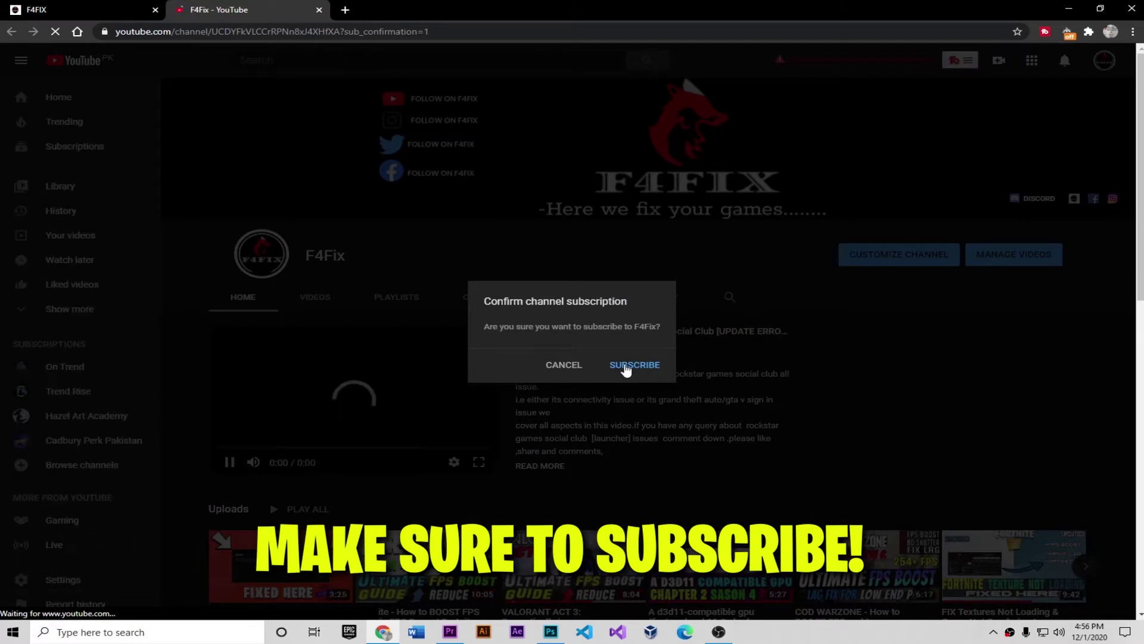
pyautogui.click(635, 364)
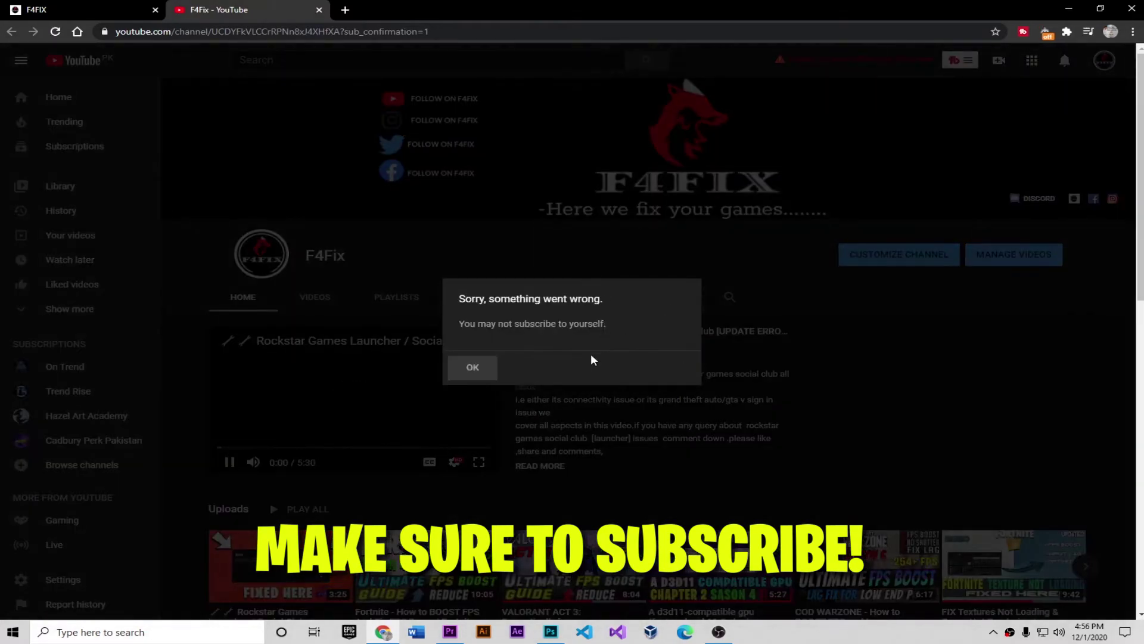
pyautogui.click(473, 368)
pyautogui.click(319, 10)
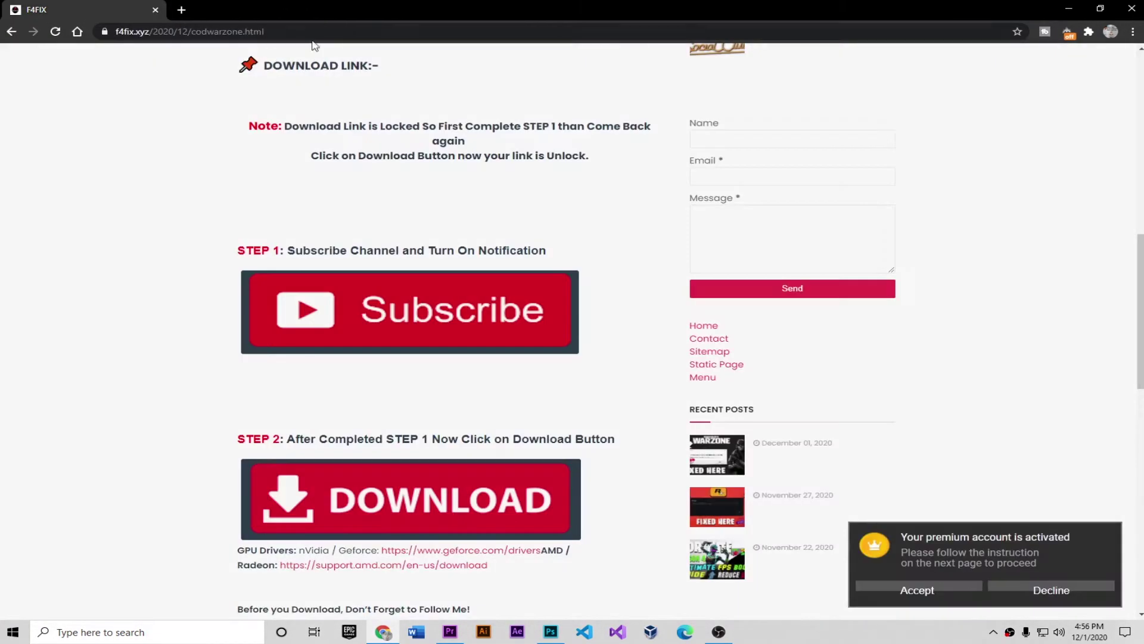
# - Open the MEGA page for directx error fix pack by f4fix.rar through the Step 2 download link, closing the advertising tab
pyautogui.scroll(-4, 191, 306)
pyautogui.click(182, 261)
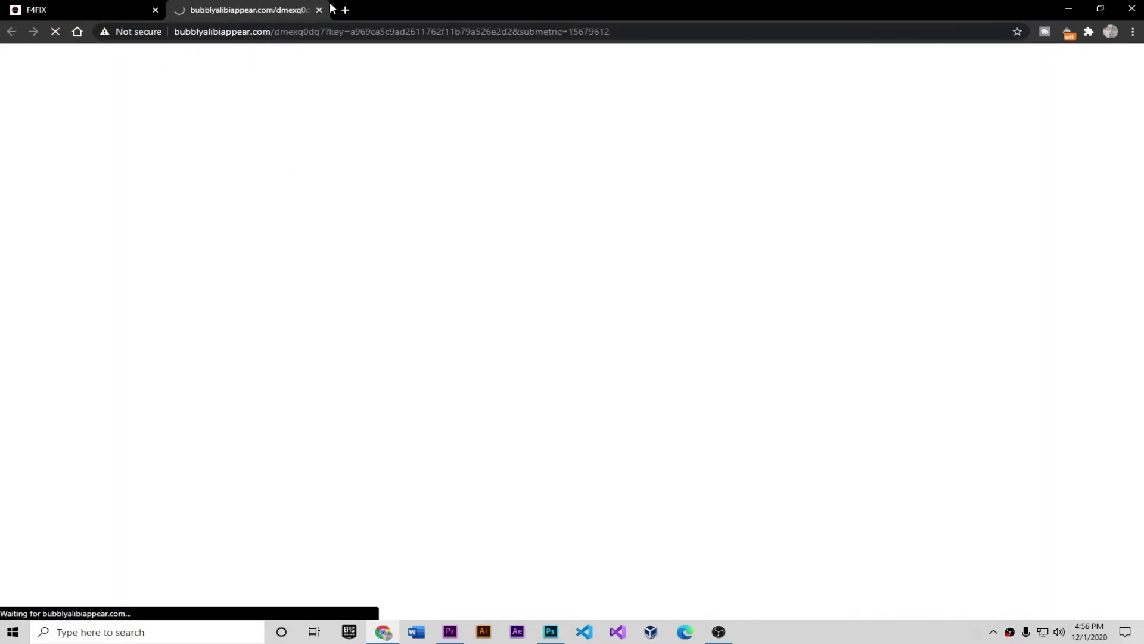
pyautogui.click(320, 10)
pyautogui.click(350, 262)
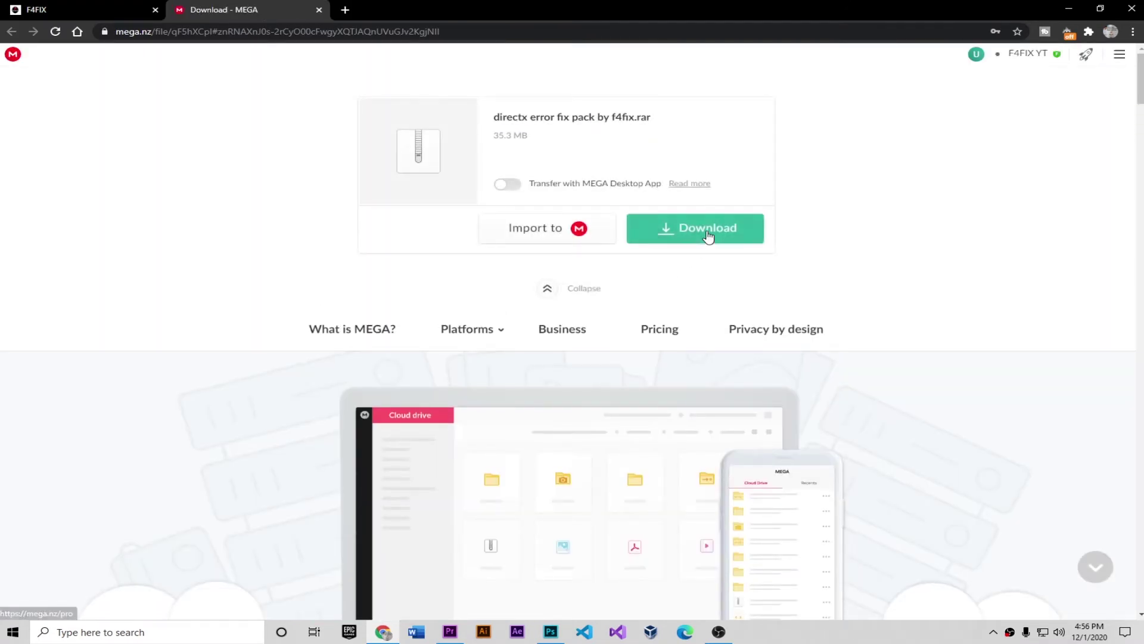
# - Download directx error fix pack by f4fix.rar from the MEGA page
pyautogui.click(680, 233)
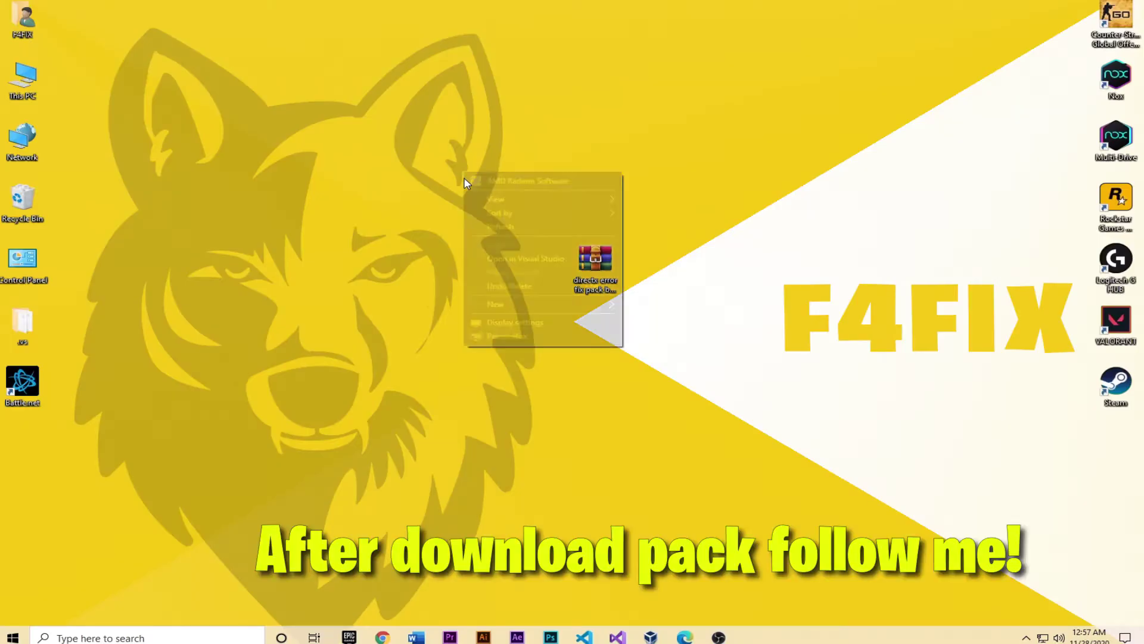
pyautogui.click(500, 226)
pyautogui.rightClick(499, 225)
pyautogui.click(535, 285)
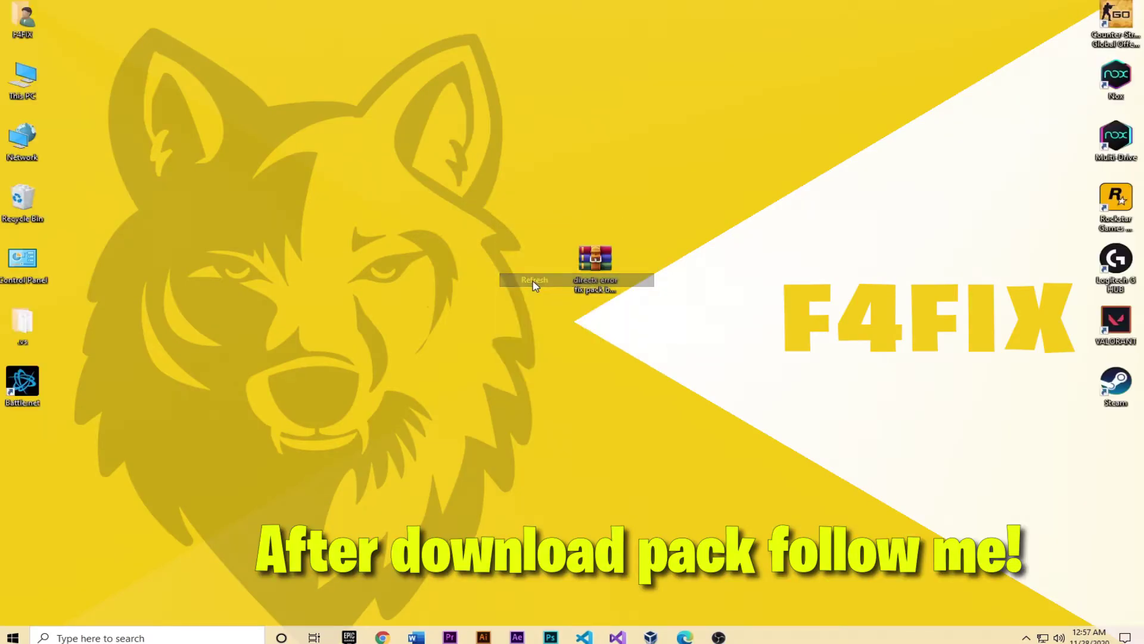
pyautogui.rightClick(436, 267)
pyautogui.click(449, 319)
pyautogui.rightClick(450, 319)
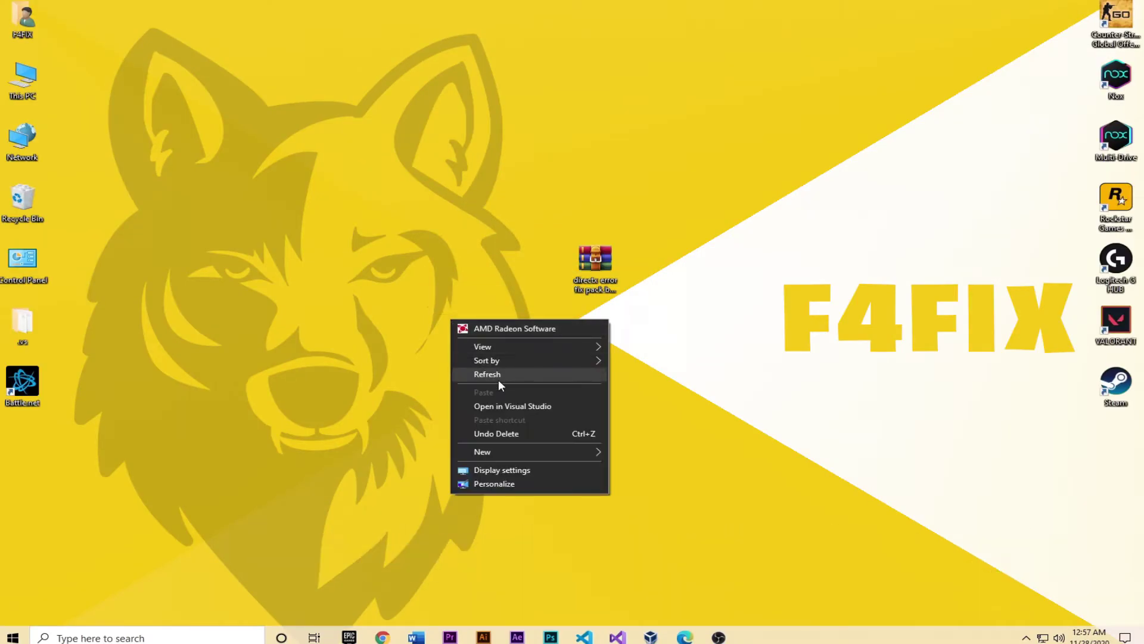
pyautogui.click(498, 375)
pyautogui.rightClick(415, 320)
pyautogui.click(444, 372)
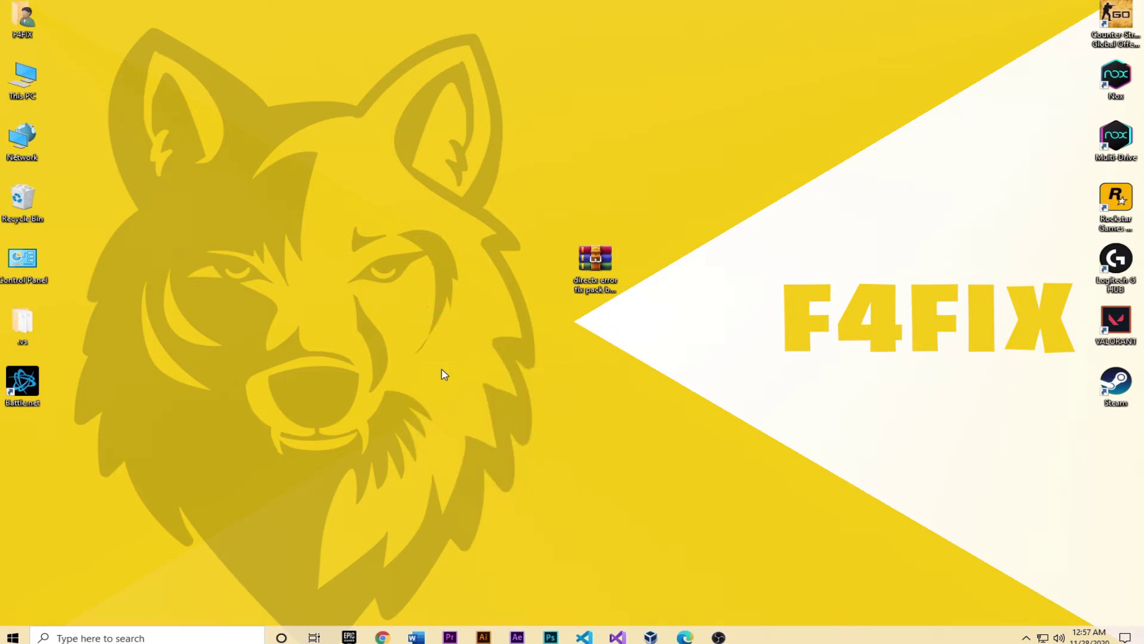
# - Extract the directx error fix pack archive on the desktop into its own folder named directx error fix pack by ontrend
pyautogui.moveTo(595, 262); pyautogui.dragTo(490, 206)
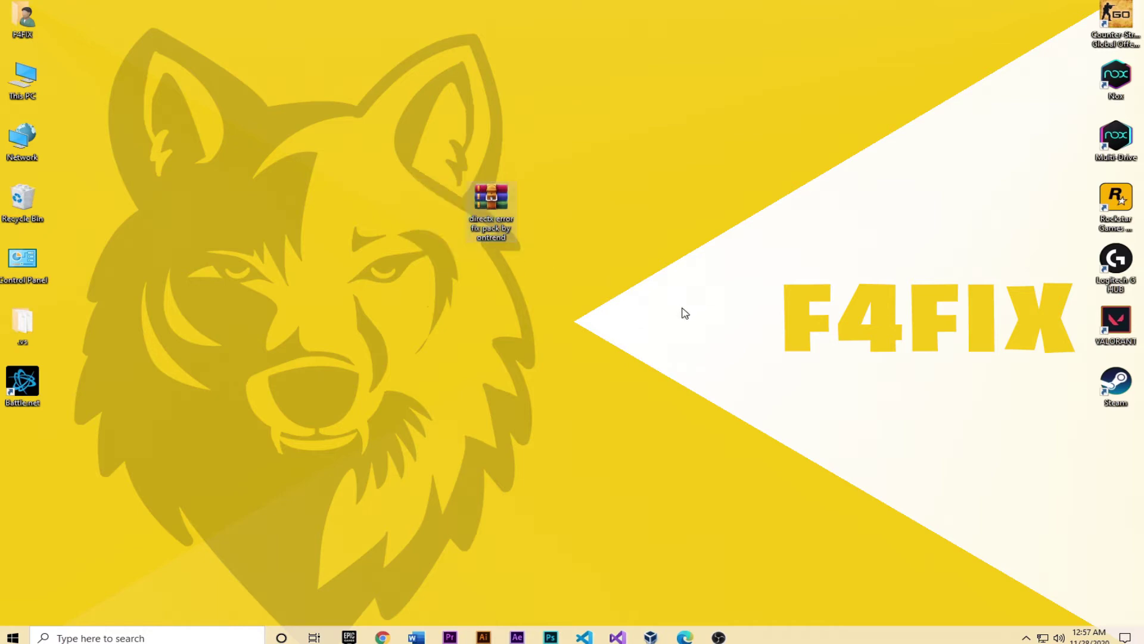
pyautogui.moveTo(432, 161); pyautogui.dragTo(582, 281)
pyautogui.rightClick(503, 202)
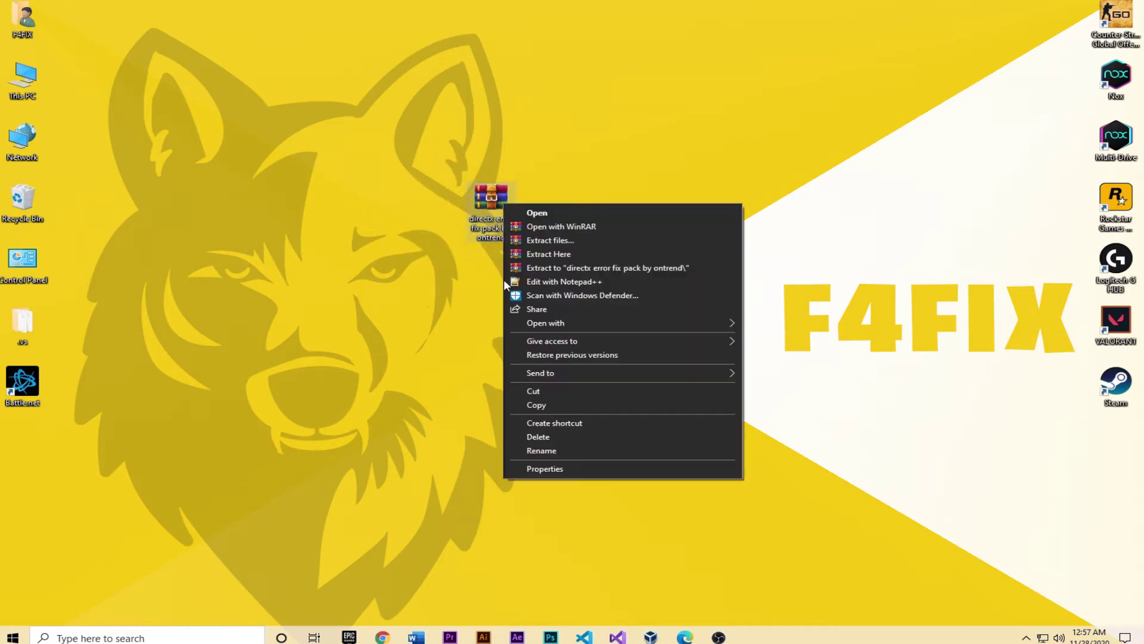
pyautogui.click(581, 268)
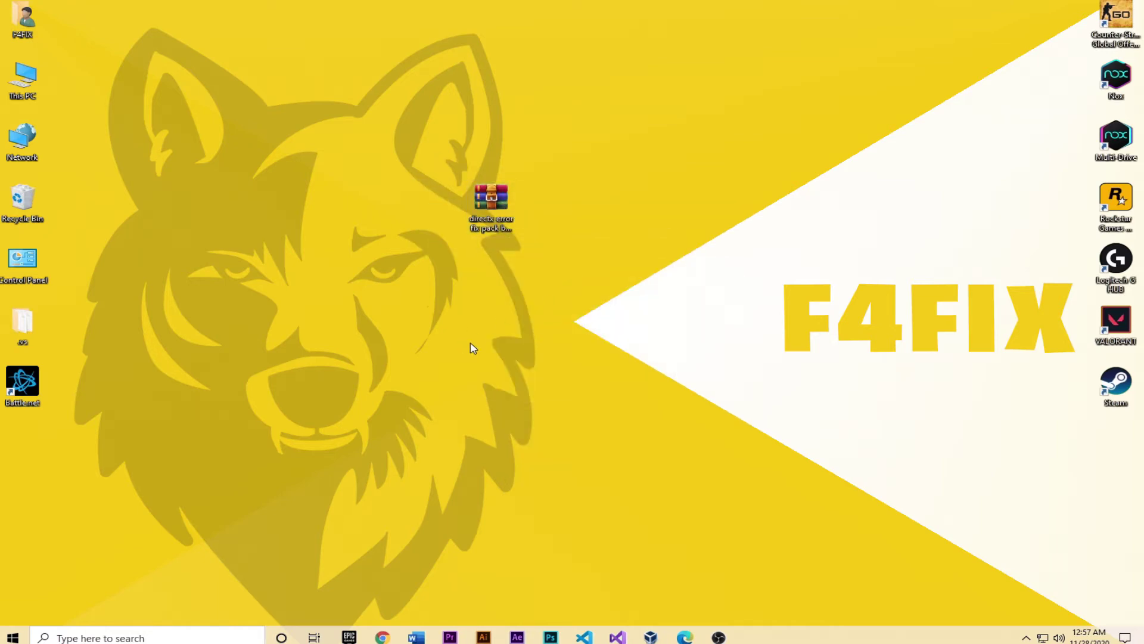
# - Move the extracted folder to the middle of the desktop and open the directx error fix pack by ontrend folder nested inside it
pyautogui.moveTo(16, 465); pyautogui.dragTo(537, 405)
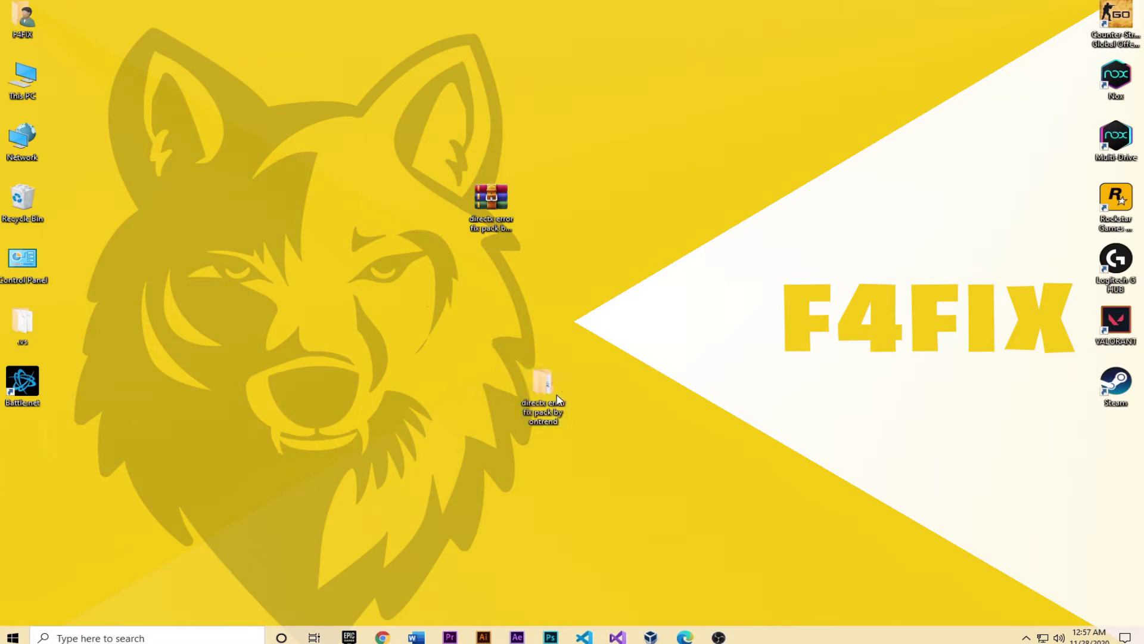
pyautogui.doubleClick(554, 400)
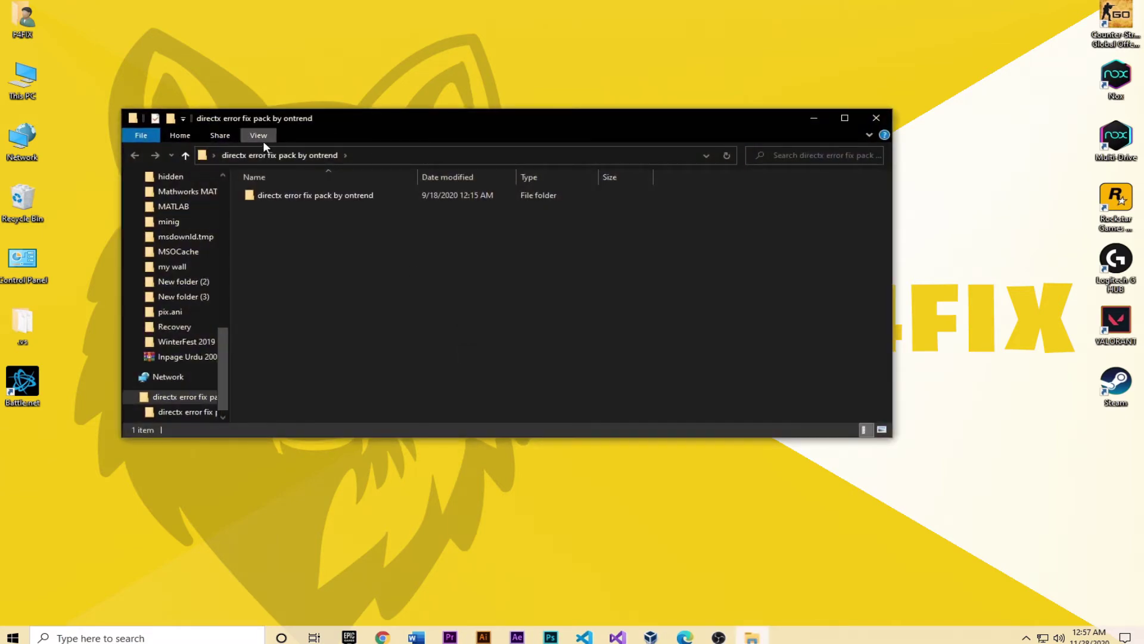
pyautogui.click(263, 140)
pyautogui.click(263, 159)
pyautogui.doubleClick(391, 290)
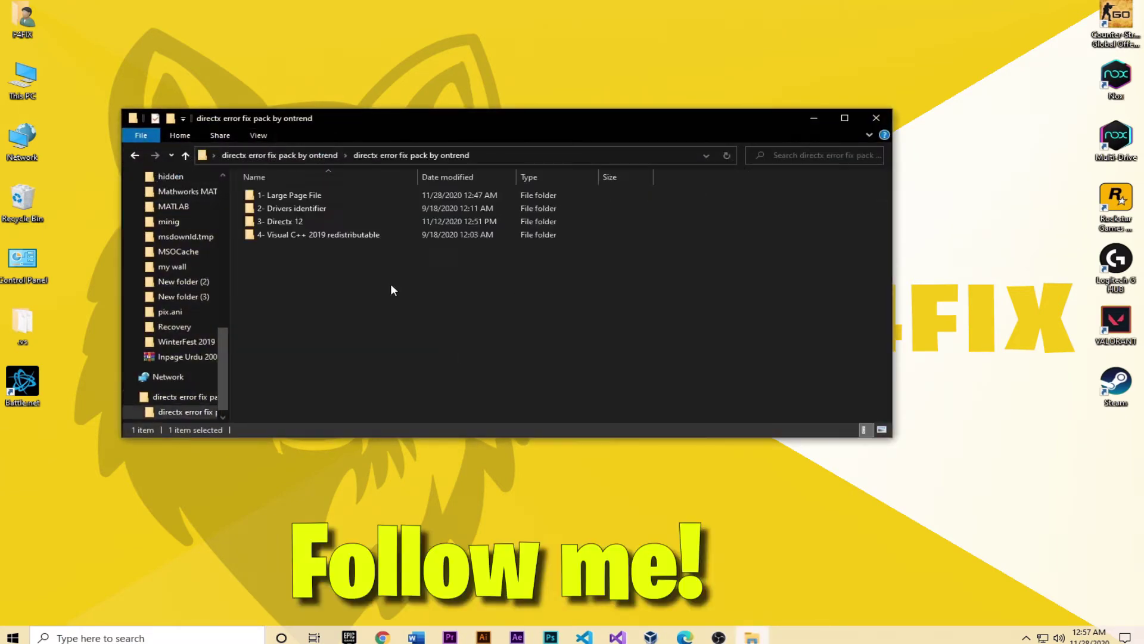
# - Display the pack's four subfolders as extra large icons
pyautogui.moveTo(364, 118); pyautogui.dragTo(394, 1)
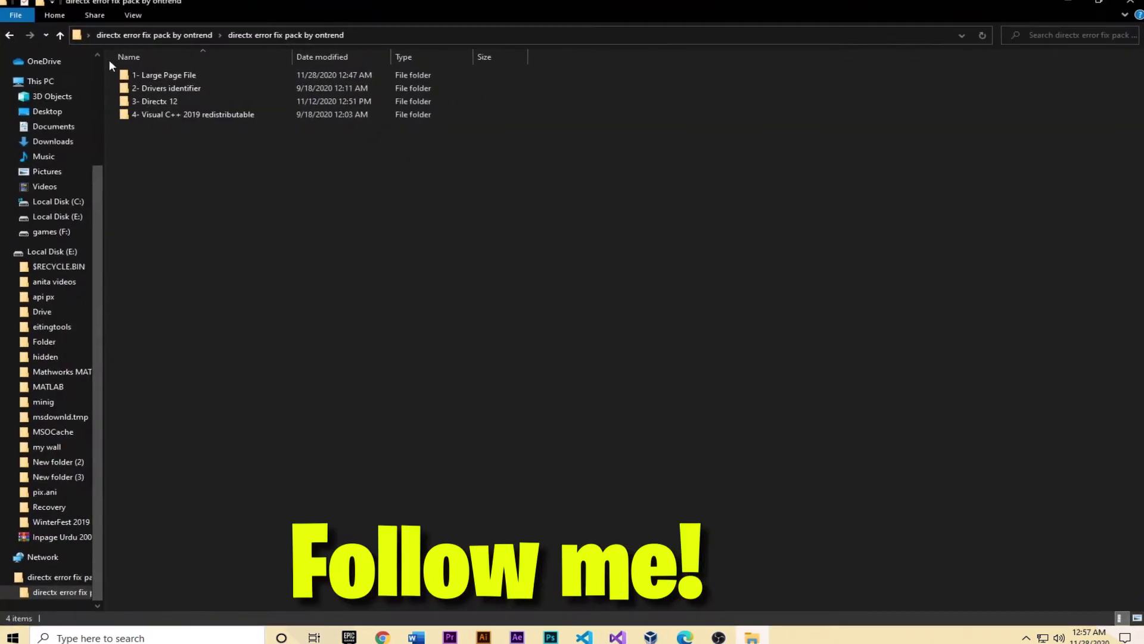
pyautogui.click(128, 16)
pyautogui.click(156, 31)
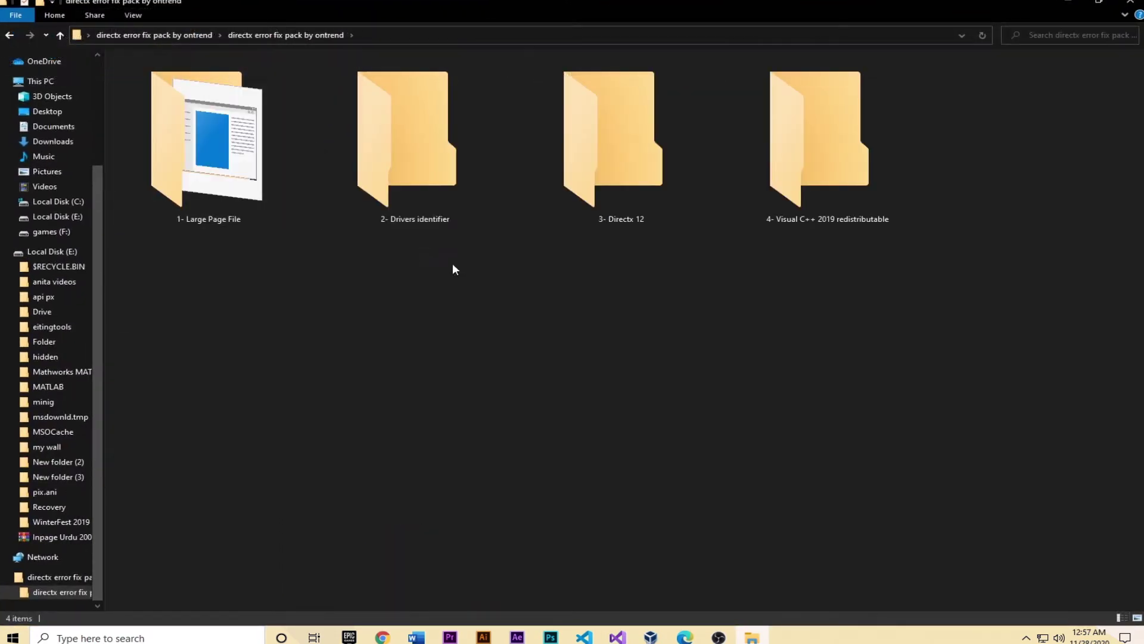
pyautogui.hotkey('ctrl', 'a')
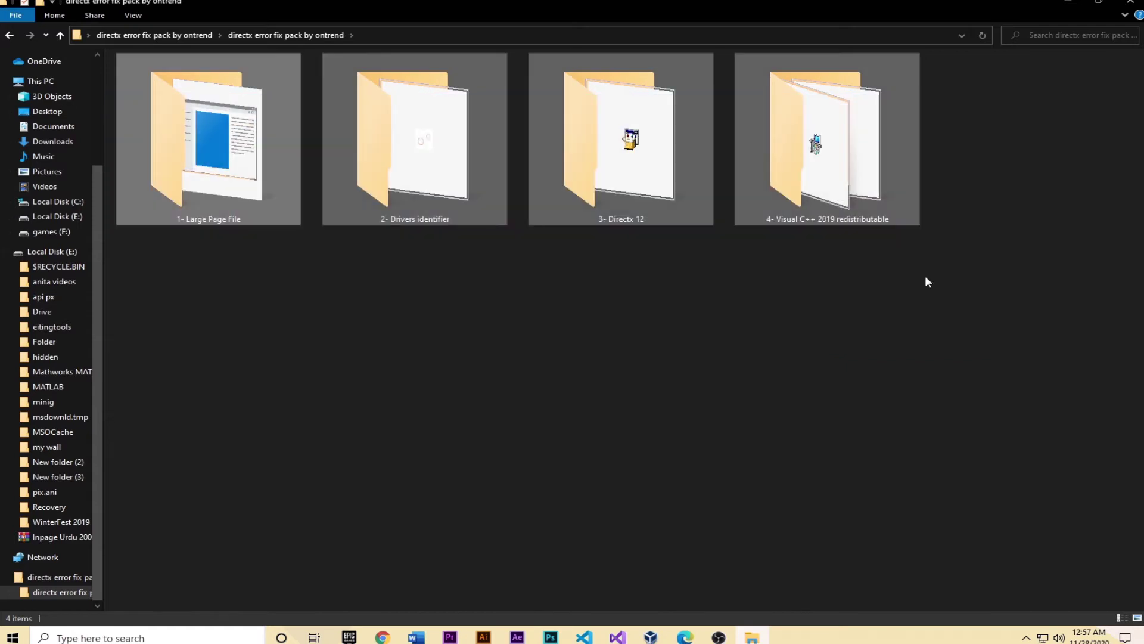
pyautogui.moveTo(925, 275); pyautogui.dragTo(102, 121)
pyautogui.doubleClick(338, 5)
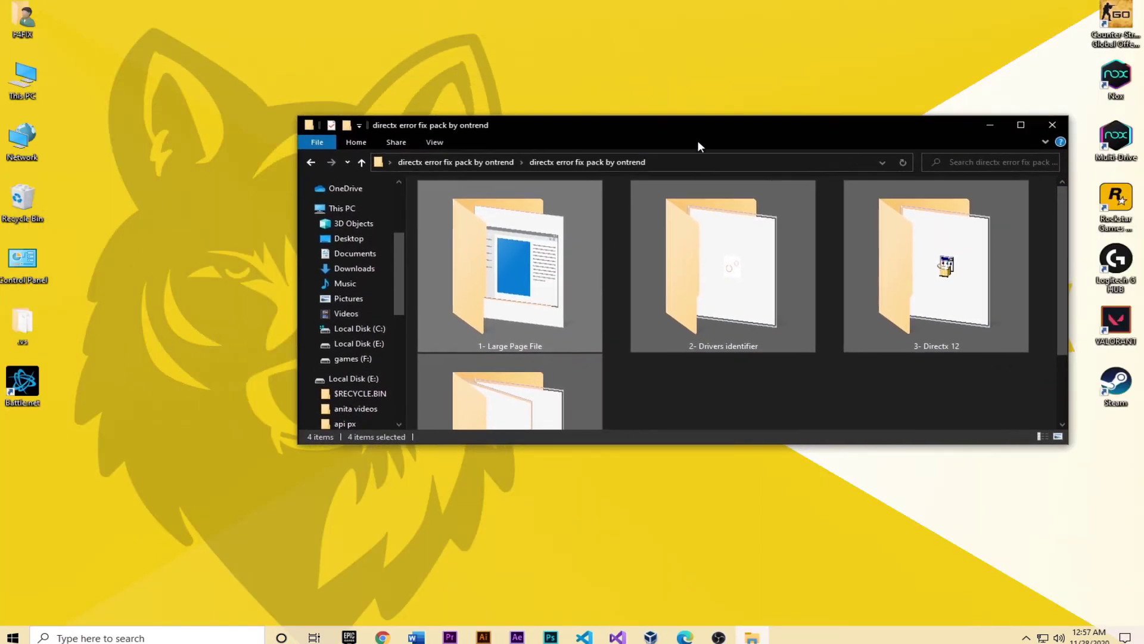
pyautogui.click(842, 364)
# - Show the 1- Large Page File folder in extra large icons and run LargePage_util from it as administrator
pyautogui.doubleClick(503, 316)
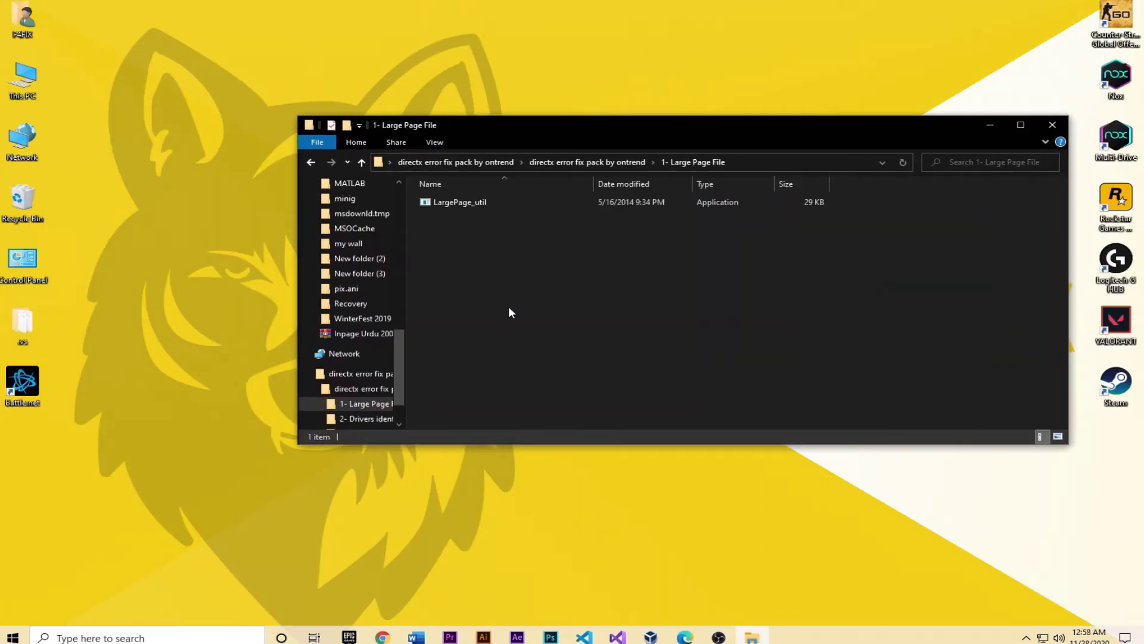
pyautogui.click(437, 142)
pyautogui.click(429, 157)
pyautogui.rightClick(514, 275)
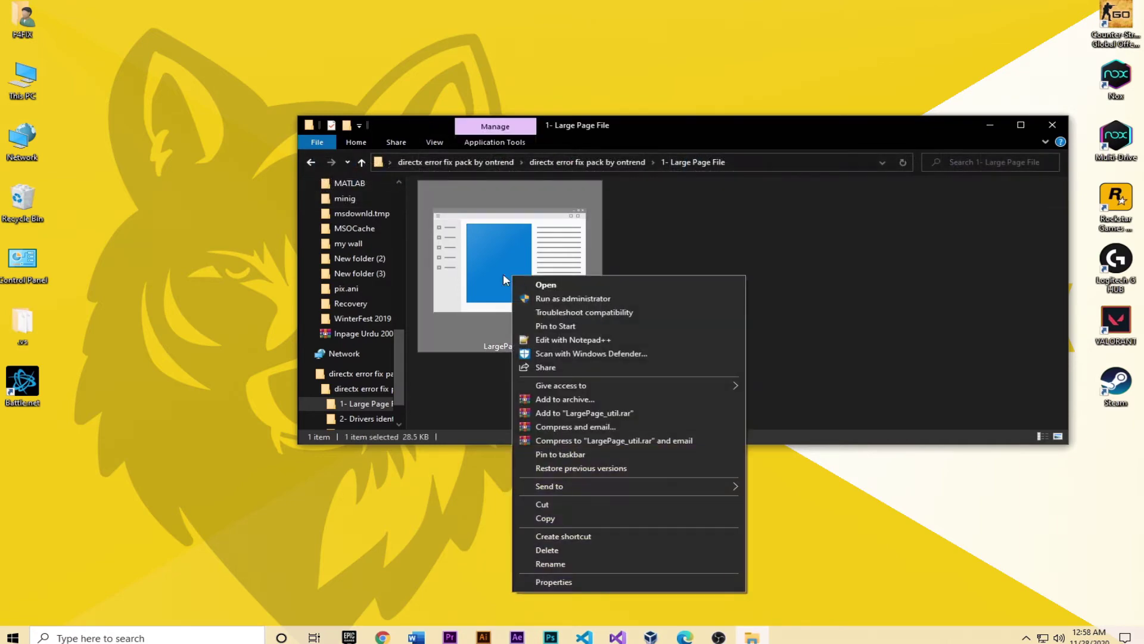
pyautogui.click(590, 303)
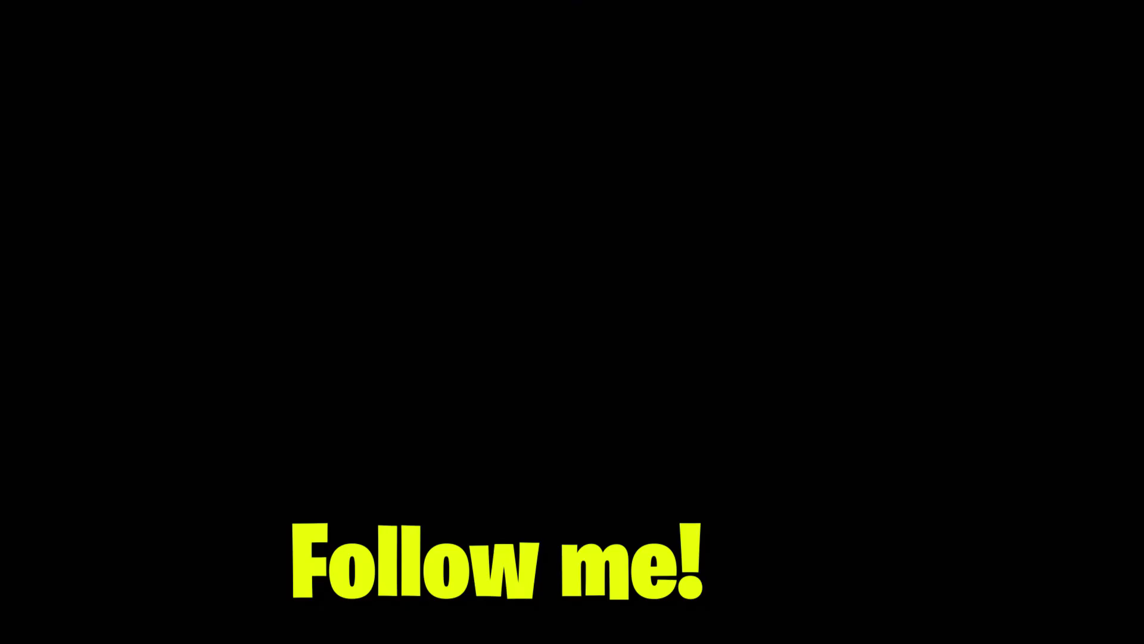
pyautogui.hotkey('alt', 'y')
# - Move the Battle.net shortcut to free space on the desktop and copy the Target path from its properties
pyautogui.moveTo(27, 377); pyautogui.dragTo(178, 328)
pyautogui.moveTo(128, 282); pyautogui.dragTo(239, 378)
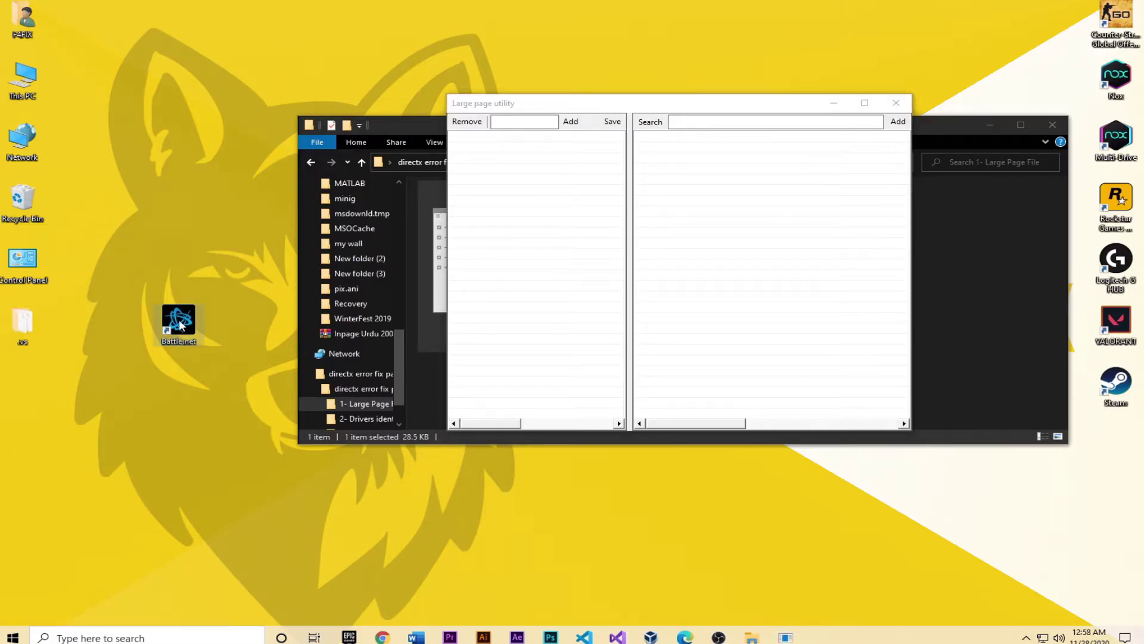
pyautogui.rightClick(179, 322)
pyautogui.click(222, 613)
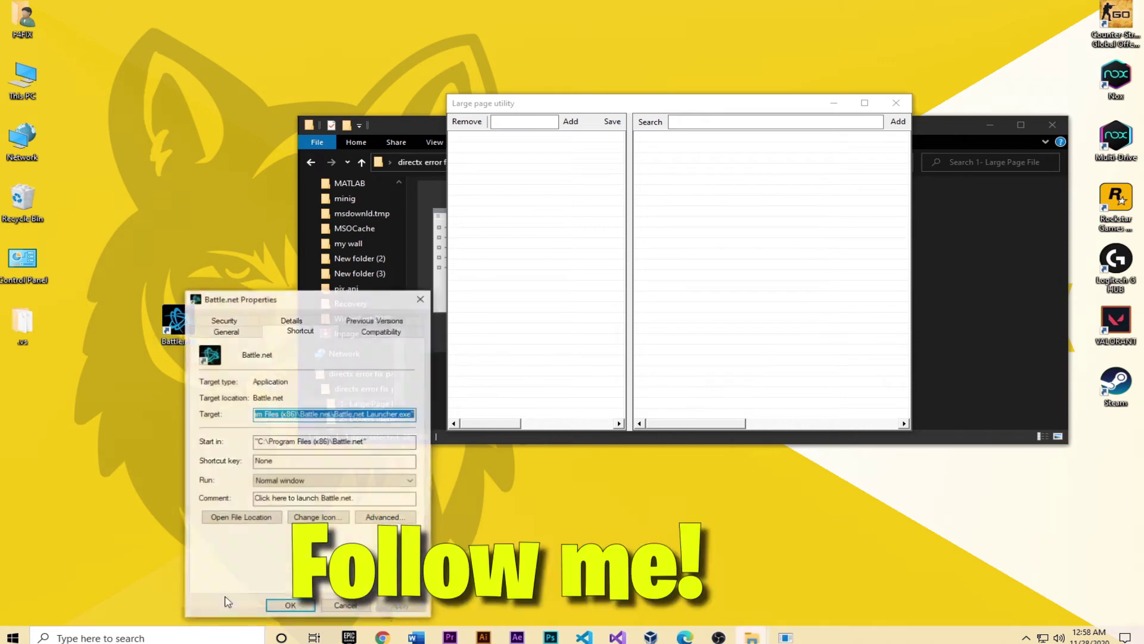
pyautogui.moveTo(260, 293); pyautogui.dragTo(167, 231)
pyautogui.rightClick(186, 351)
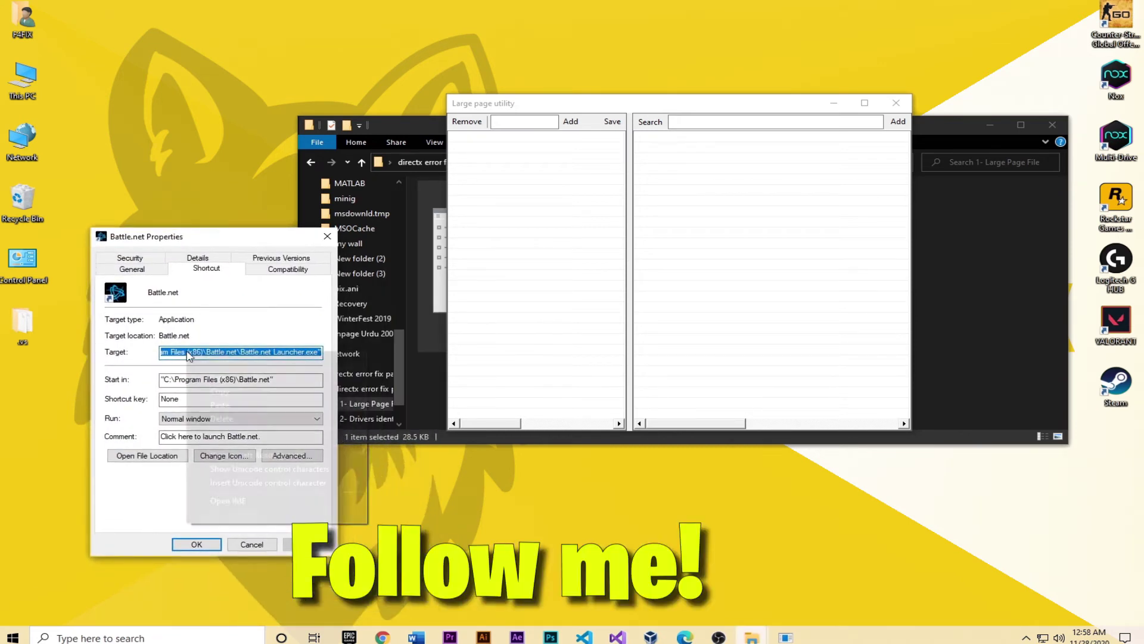
pyautogui.click(218, 393)
# - Add the copied Battle.net Launcher.exe path to the Large page utility list, save it, and close the utility
pyautogui.click(522, 121)
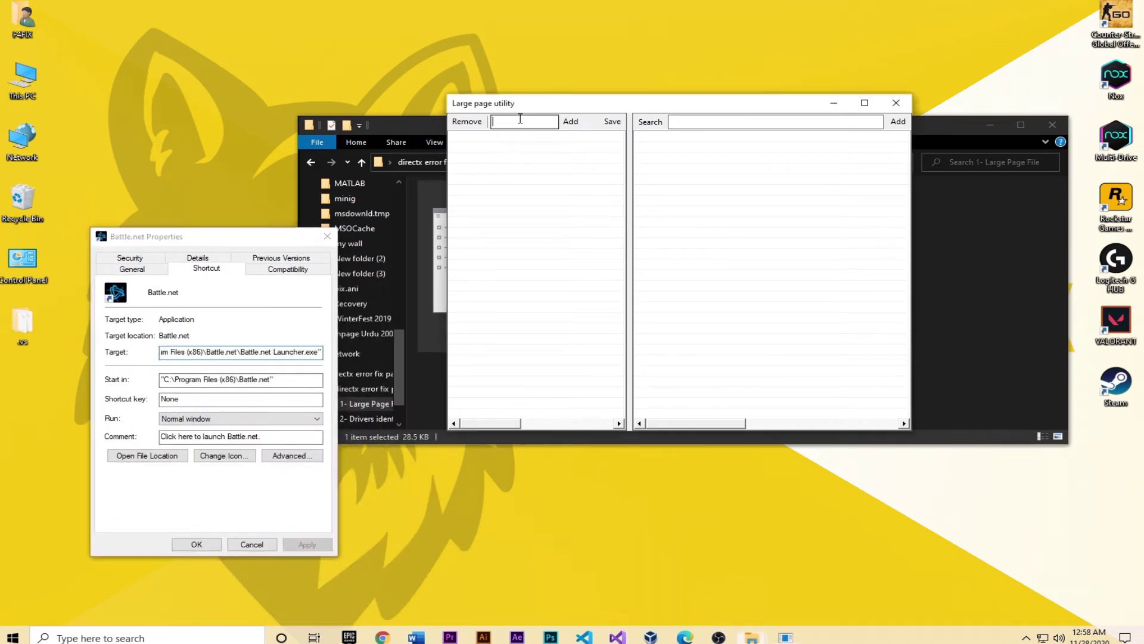
pyautogui.rightClick(520, 120)
pyautogui.click(547, 172)
pyautogui.click(570, 121)
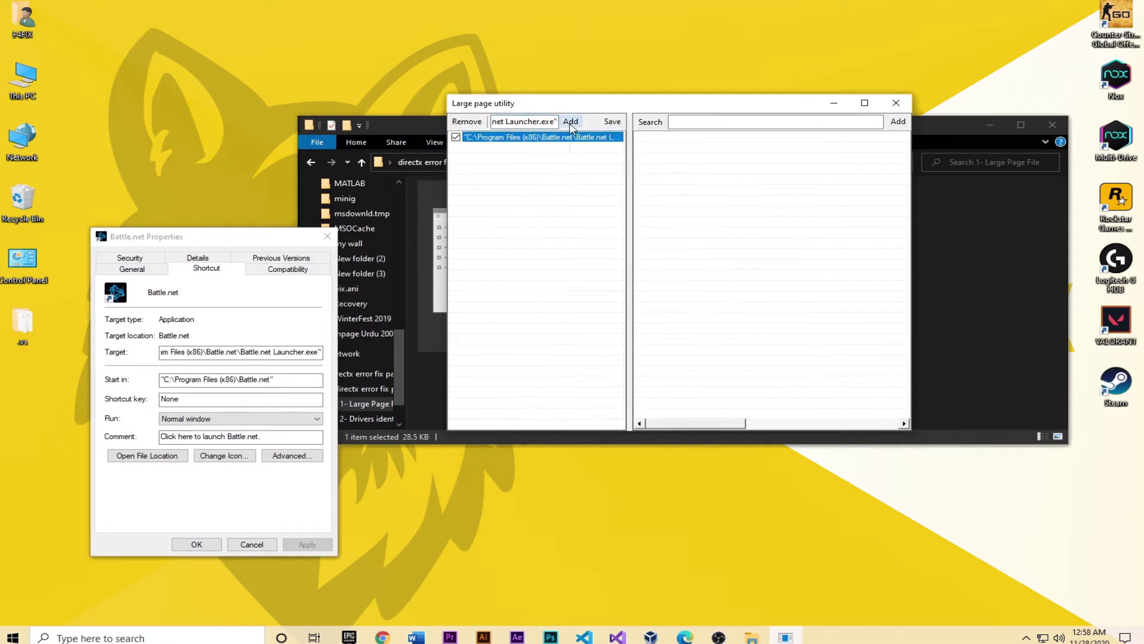
pyautogui.click(615, 122)
pyautogui.moveTo(609, 106); pyautogui.dragTo(679, 113)
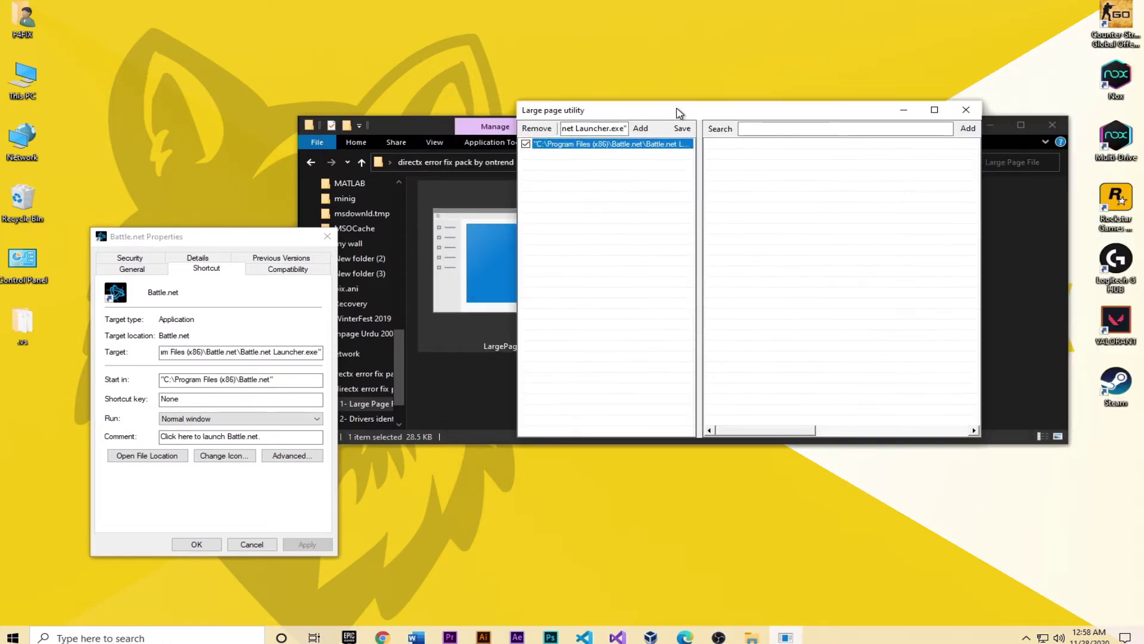
pyautogui.moveTo(892, 111); pyautogui.dragTo(687, 122)
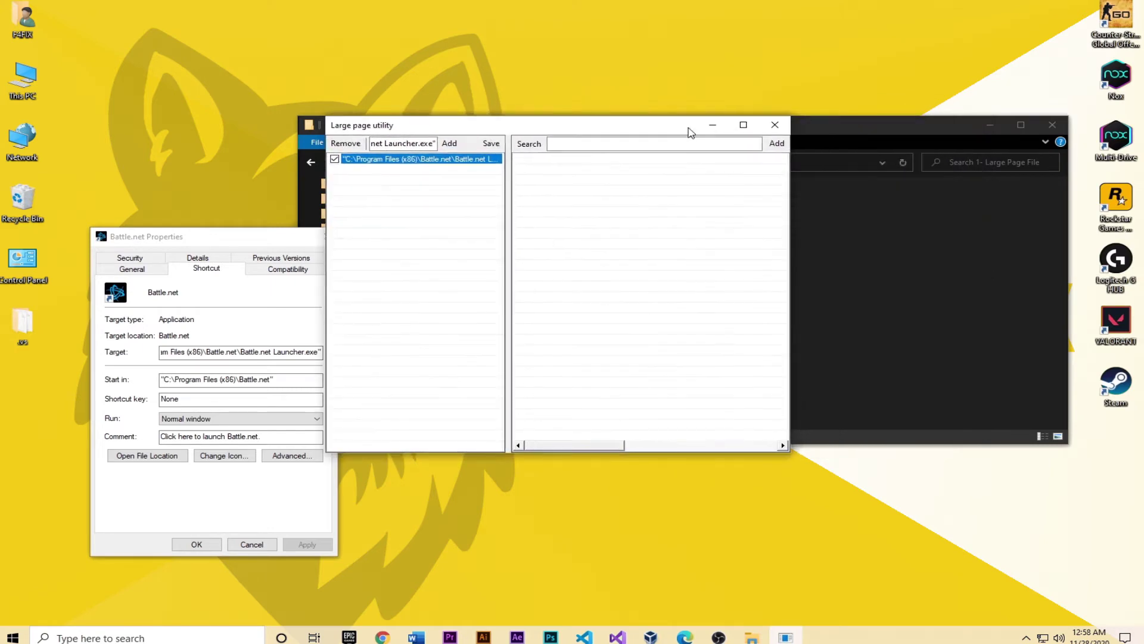
pyautogui.click(782, 122)
# - Return to the fix pack's main folder and close the Battle.net shortcut's properties
pyautogui.click(840, 389)
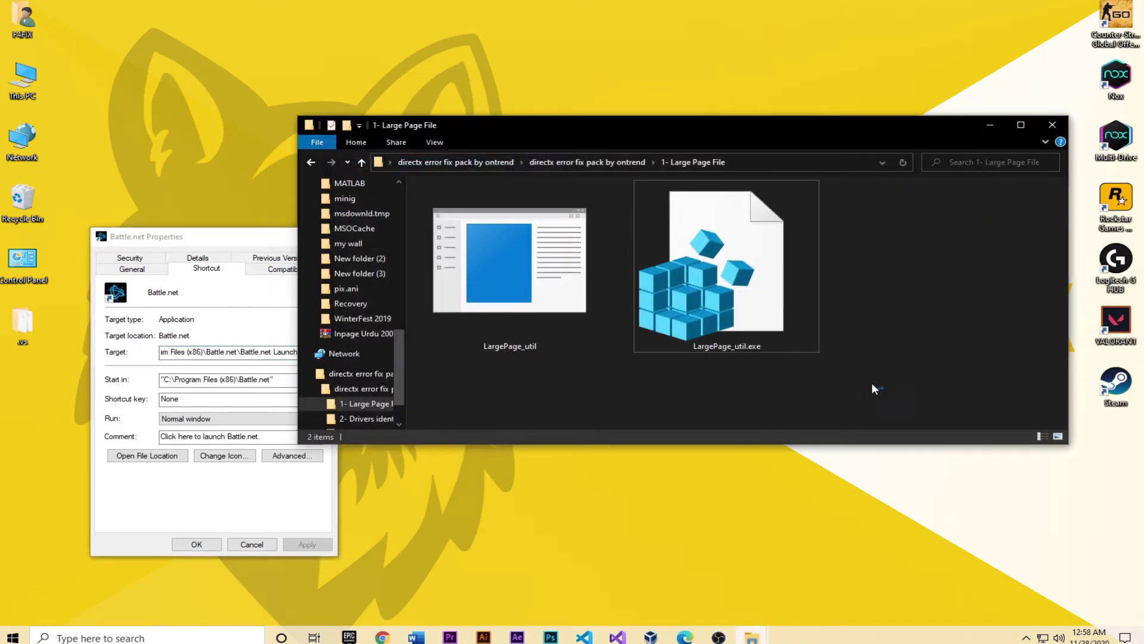
pyautogui.moveTo(871, 383); pyautogui.dragTo(775, 298)
pyautogui.moveTo(939, 351); pyautogui.dragTo(748, 306)
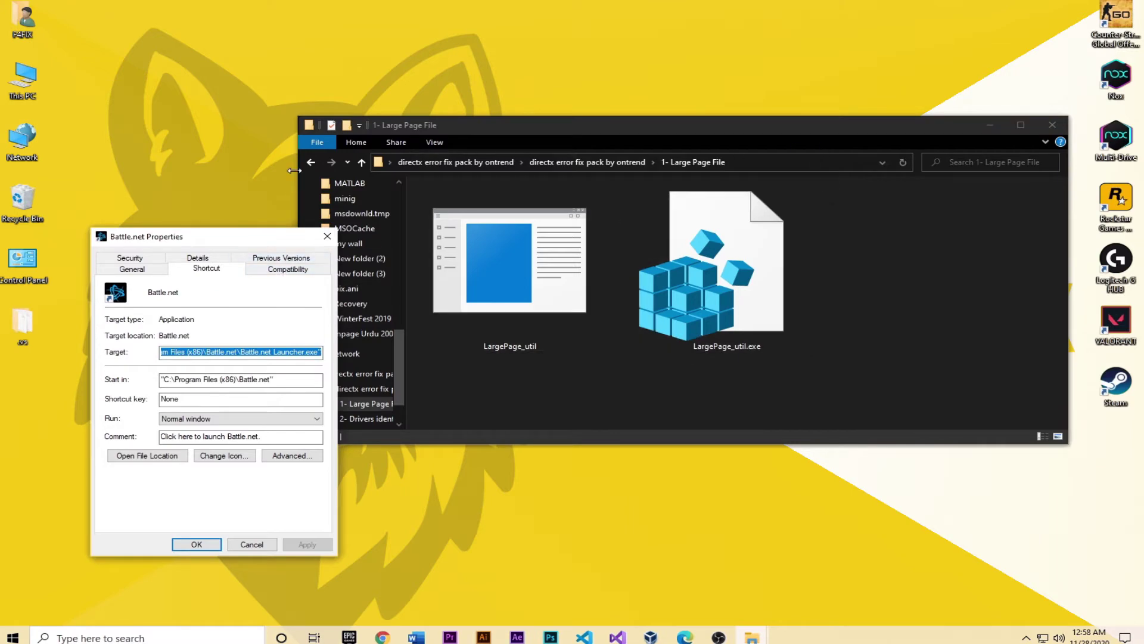
pyautogui.click(362, 163)
pyautogui.click(274, 236)
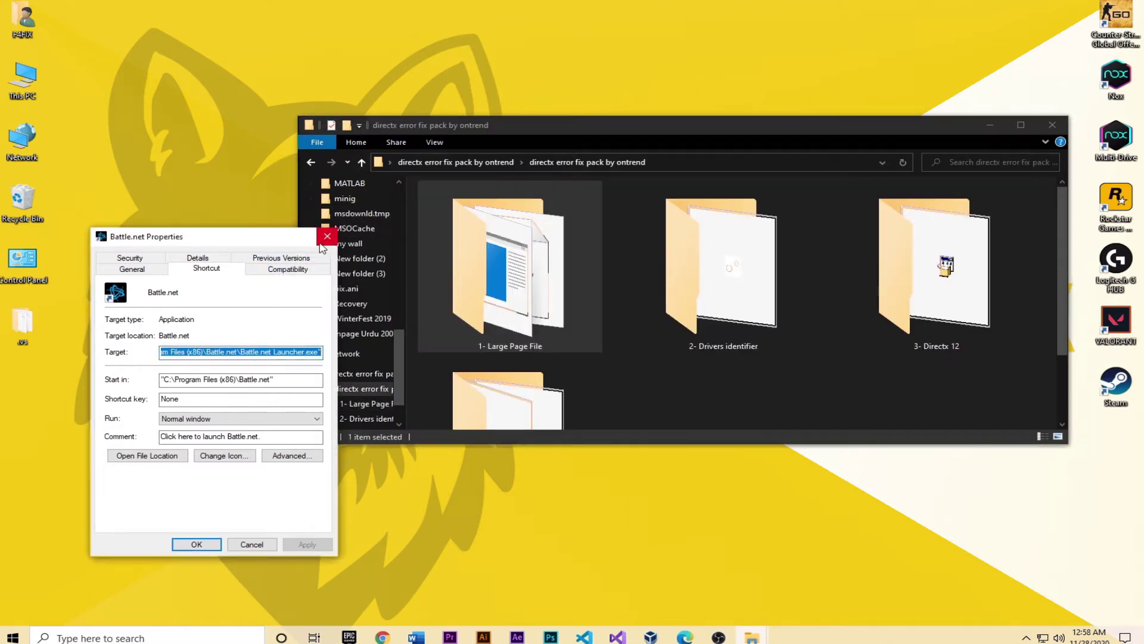
pyautogui.click(327, 236)
# - Install DriverIdentifier by running driveridentifier_setup from the 2- Drivers identifier folder, shown in extra large icons
pyautogui.doubleClick(604, 125)
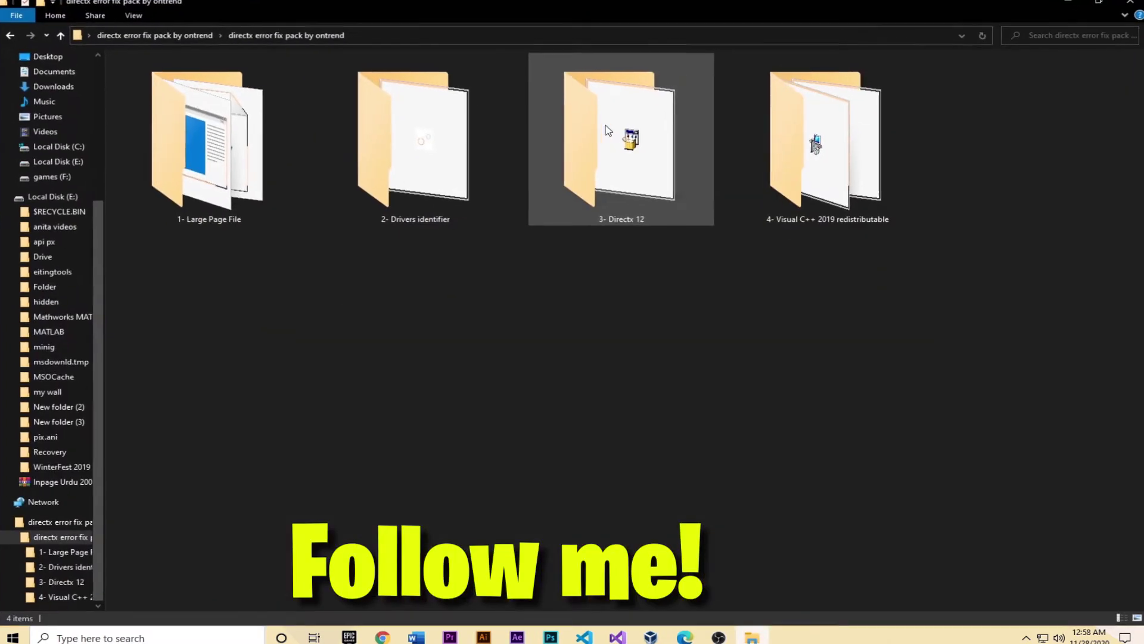
pyautogui.doubleClick(421, 205)
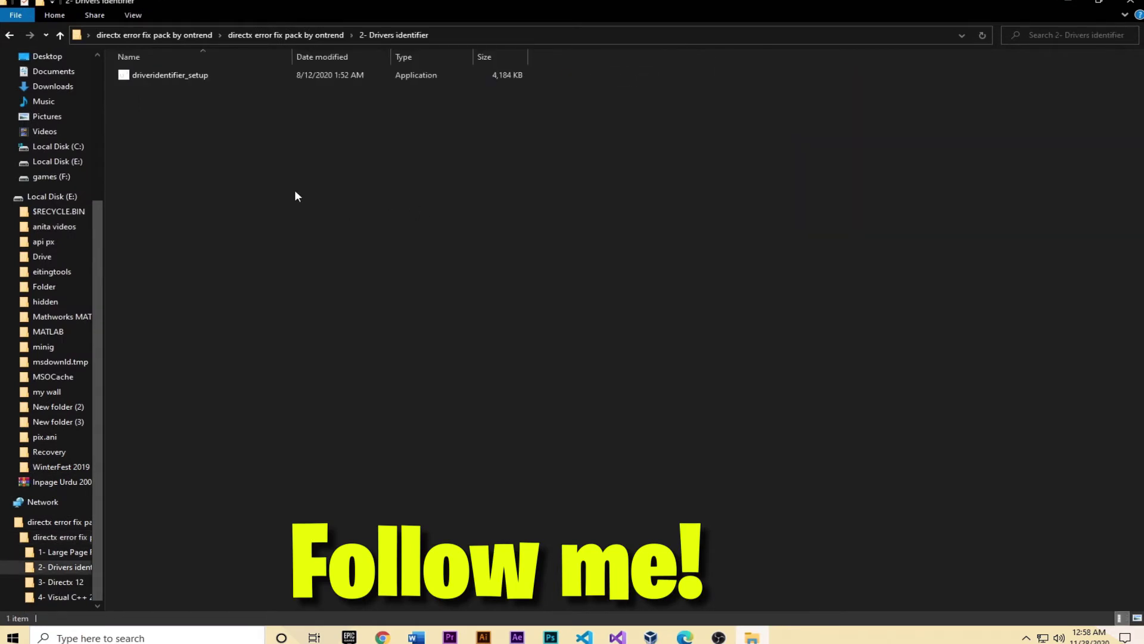
pyautogui.click(130, 15)
pyautogui.click(186, 31)
pyautogui.doubleClick(219, 164)
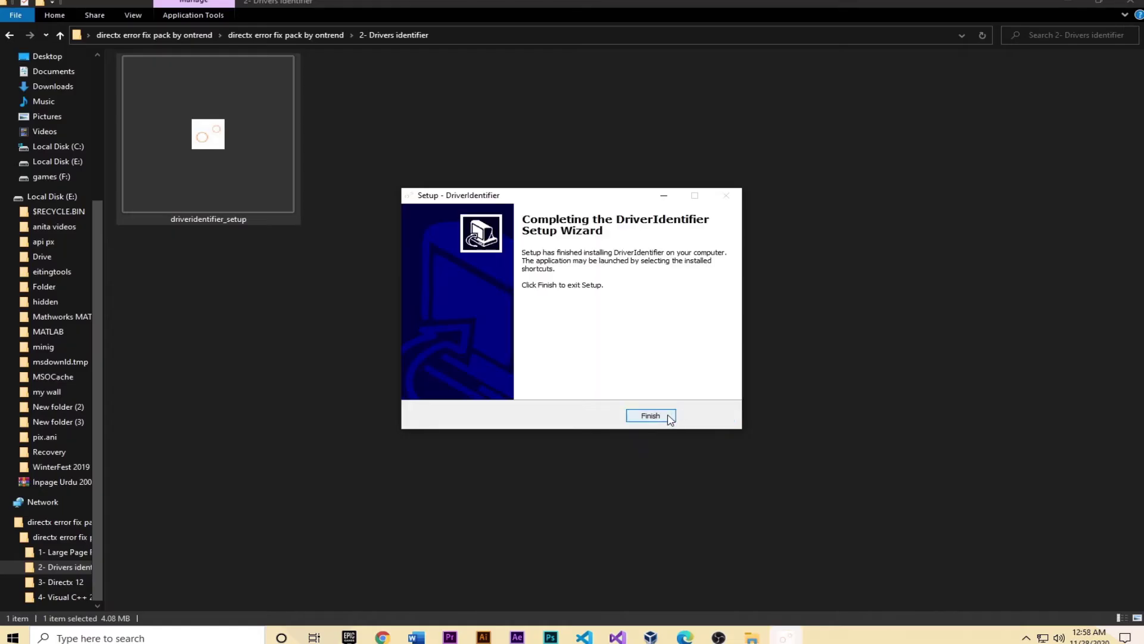
pyautogui.click(667, 420)
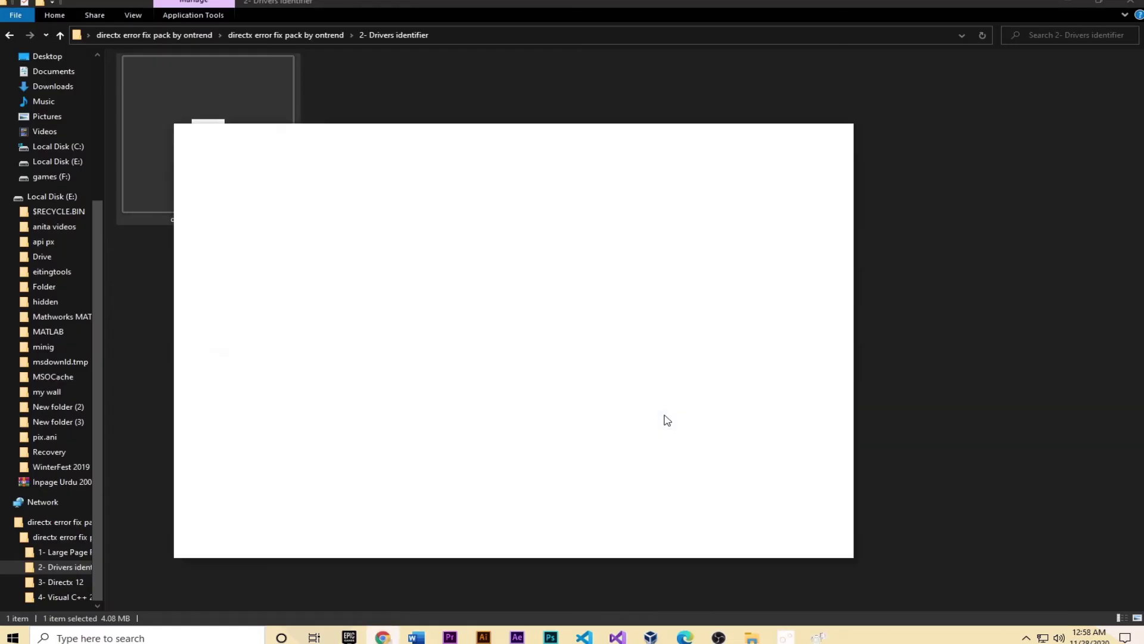
# - Dismiss the browser window opened by the installer and start a driver scan in DriverIdentifier
pyautogui.click(775, 133)
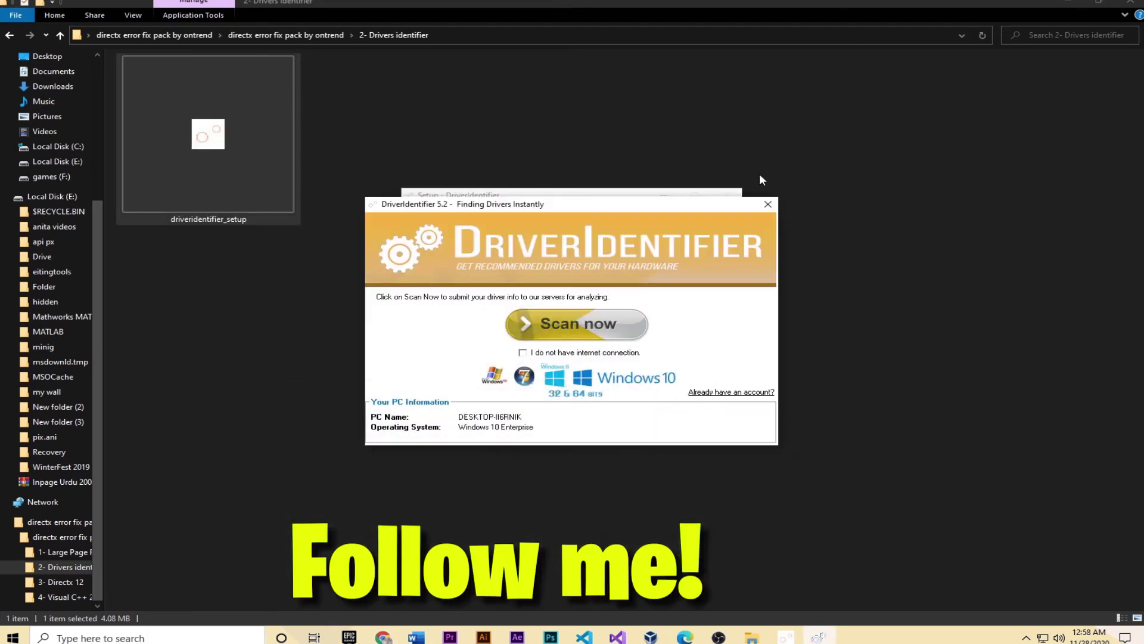
pyautogui.moveTo(632, 5); pyautogui.dragTo(628, 86)
pyautogui.click(551, 240)
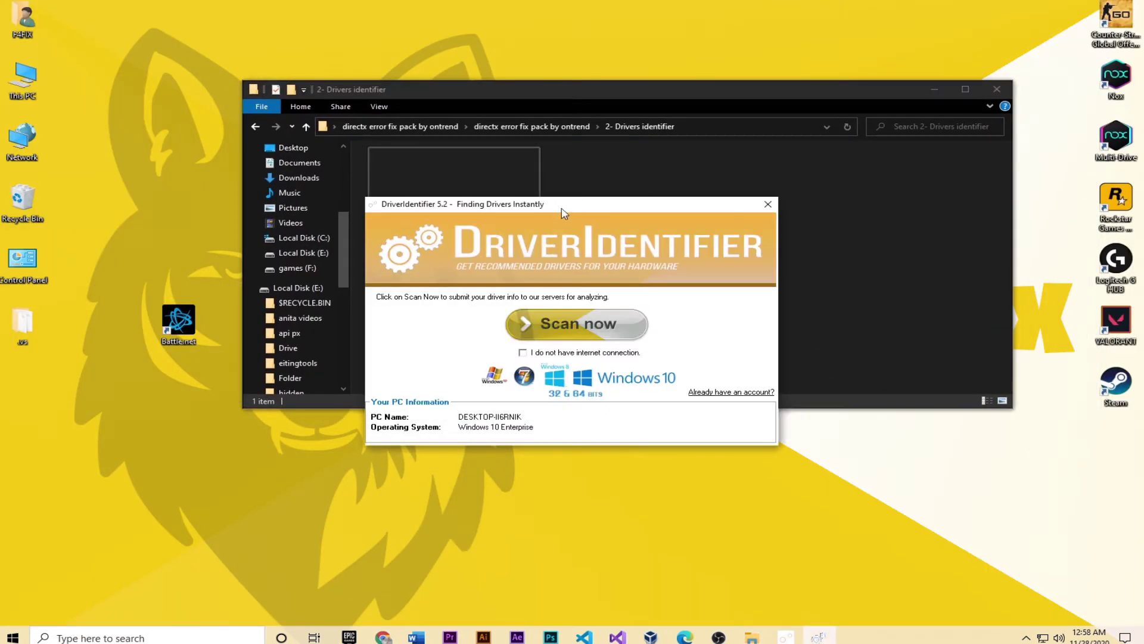
pyautogui.moveTo(563, 213); pyautogui.dragTo(608, 227)
pyautogui.click(649, 416)
pyautogui.click(570, 371)
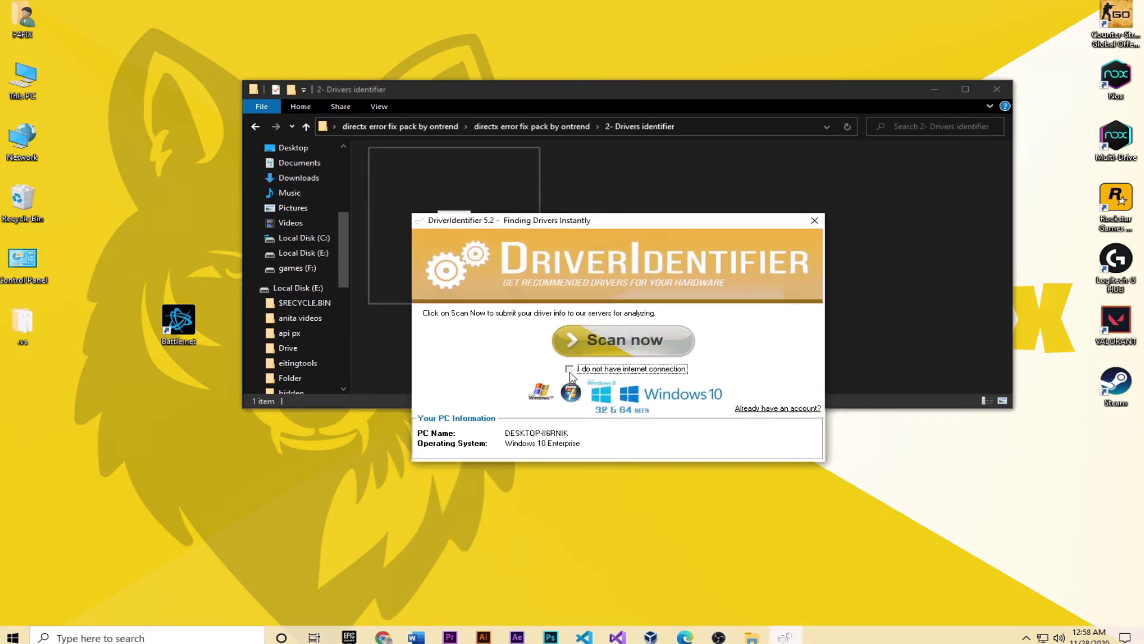
pyautogui.click(584, 350)
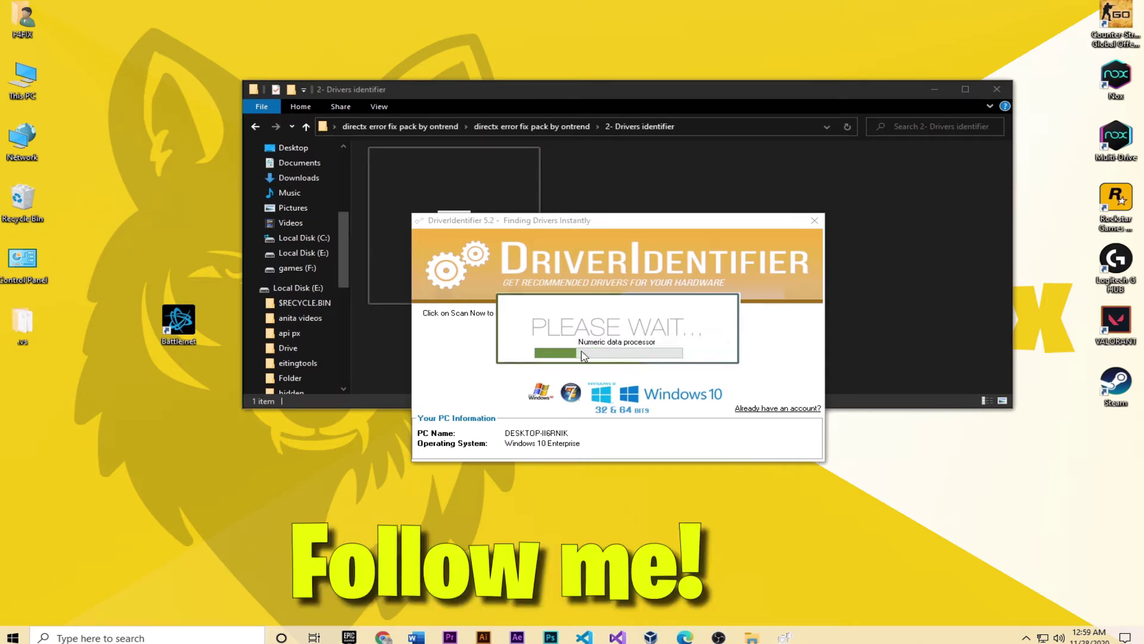
pyautogui.rightClick(152, 381)
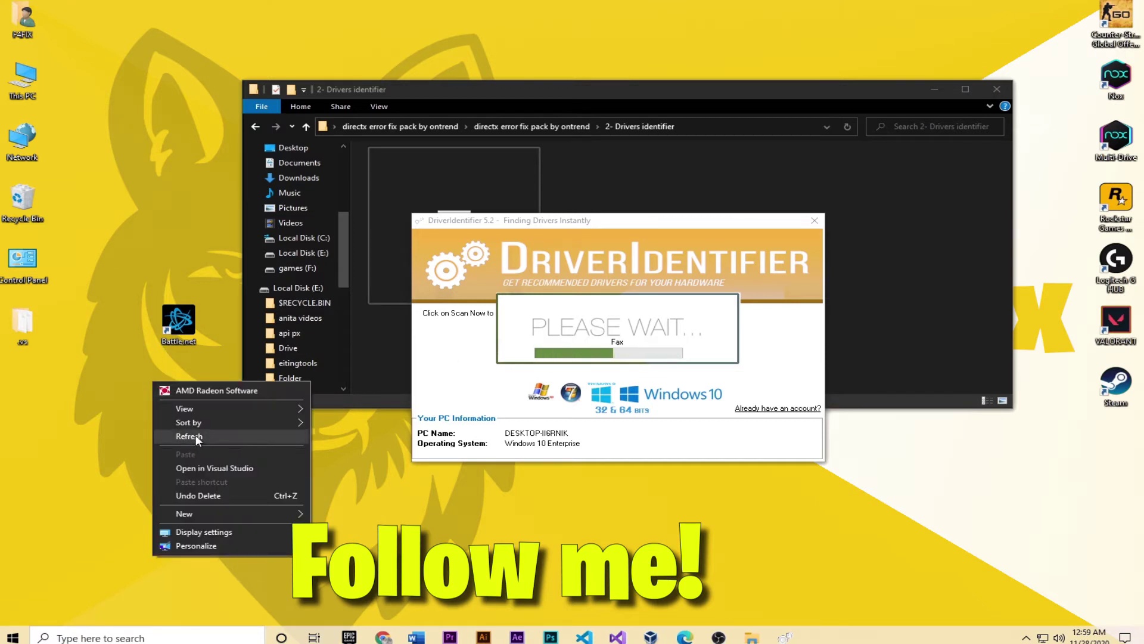
pyautogui.click(196, 434)
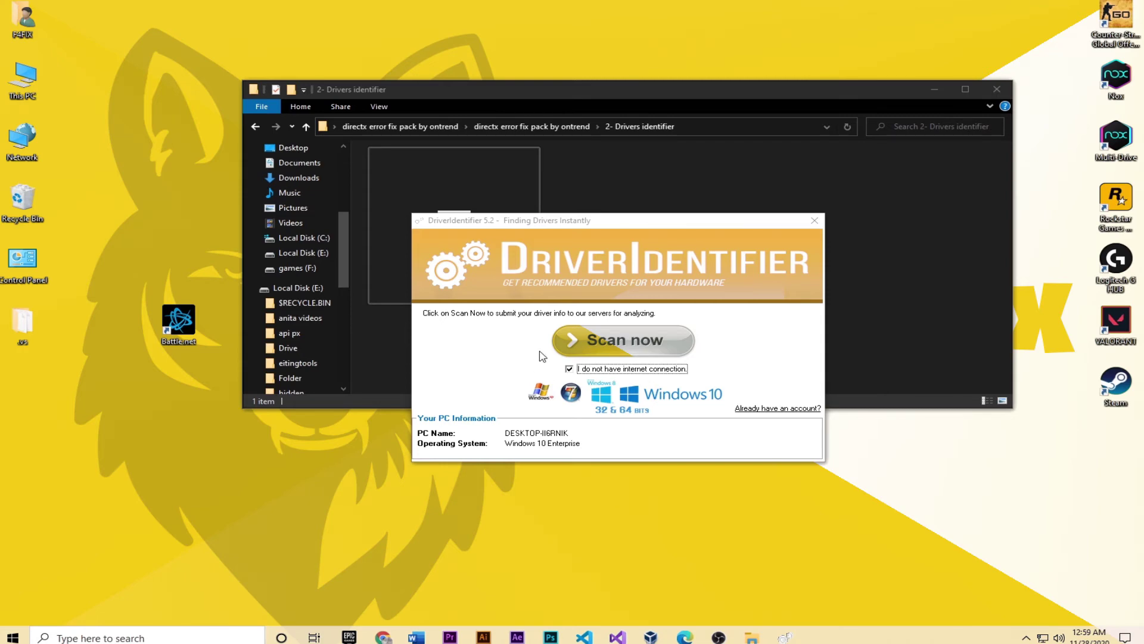
# - Save the offline DriverIdentifier scan to the Desktop as an HTML file named drivers and dismiss the notice about copying it to USB
pyautogui.click(625, 358)
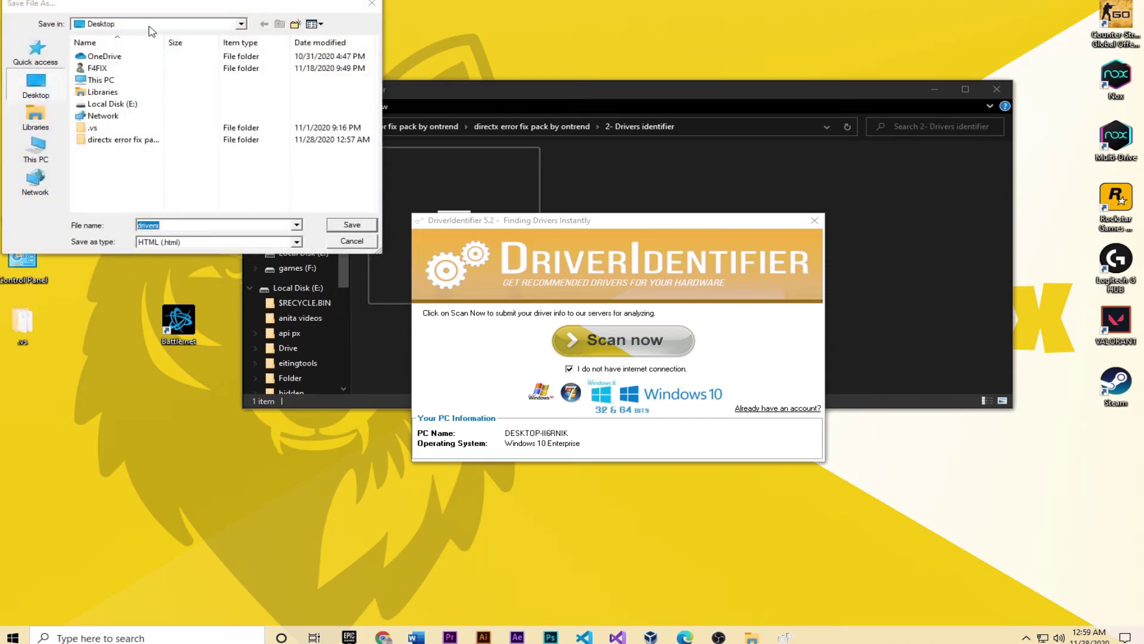
pyautogui.moveTo(158, 10); pyautogui.dragTo(328, 41)
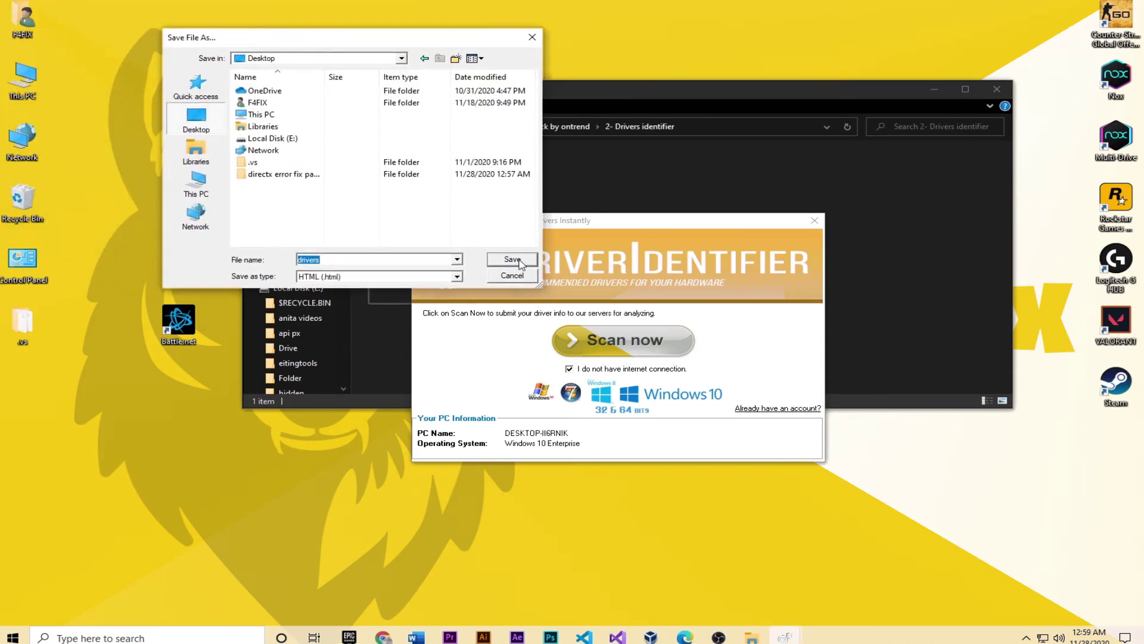
pyautogui.click(512, 259)
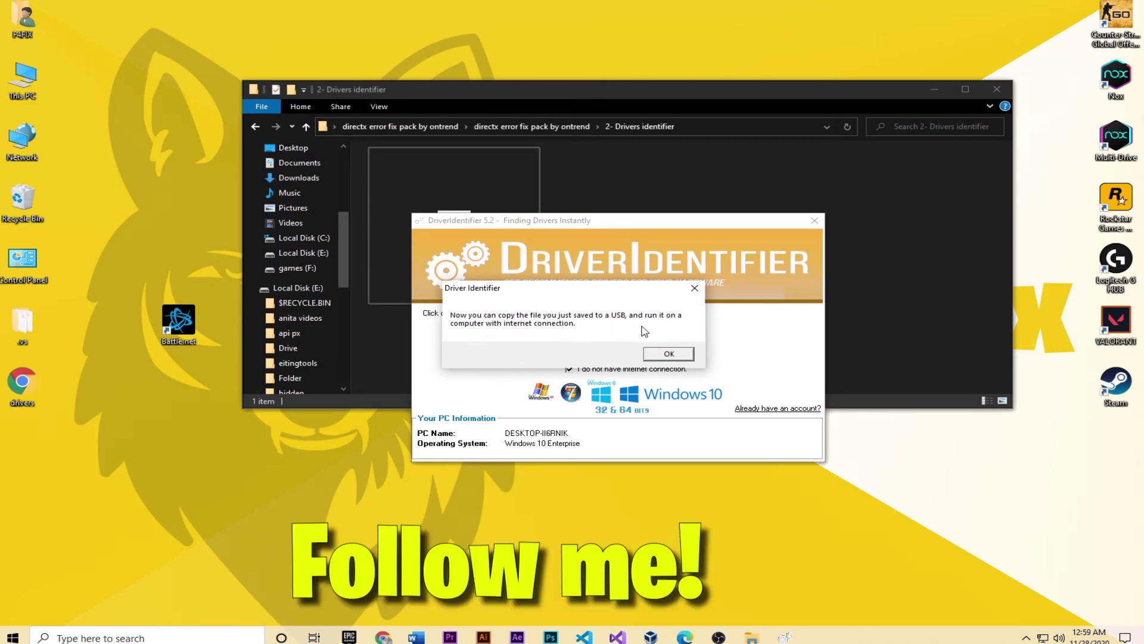
pyautogui.click(668, 355)
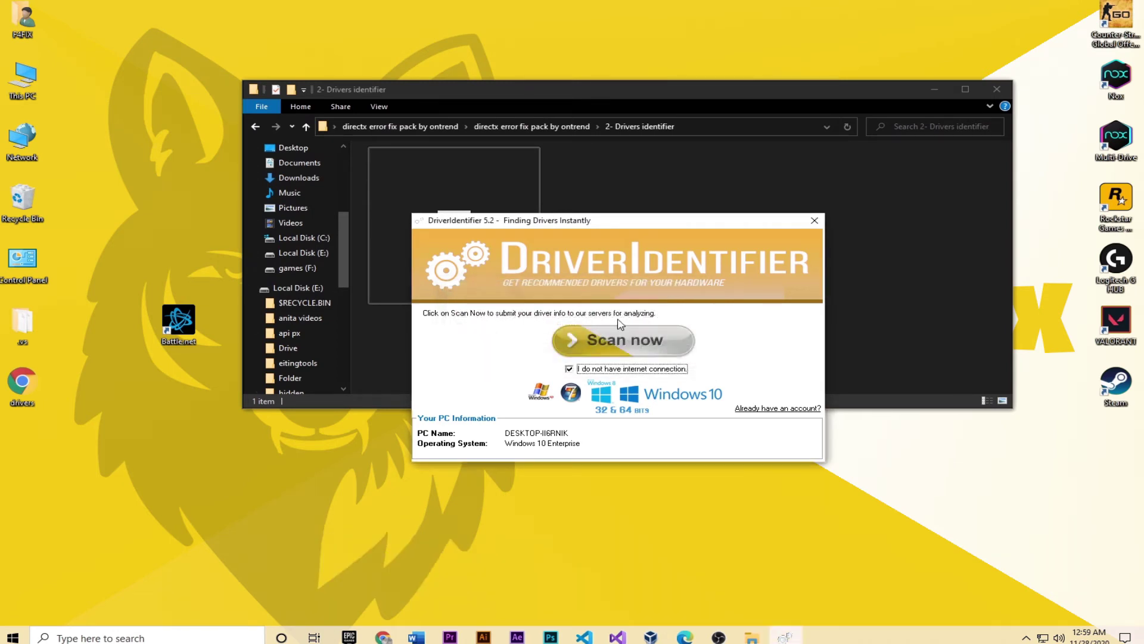
pyautogui.click(813, 219)
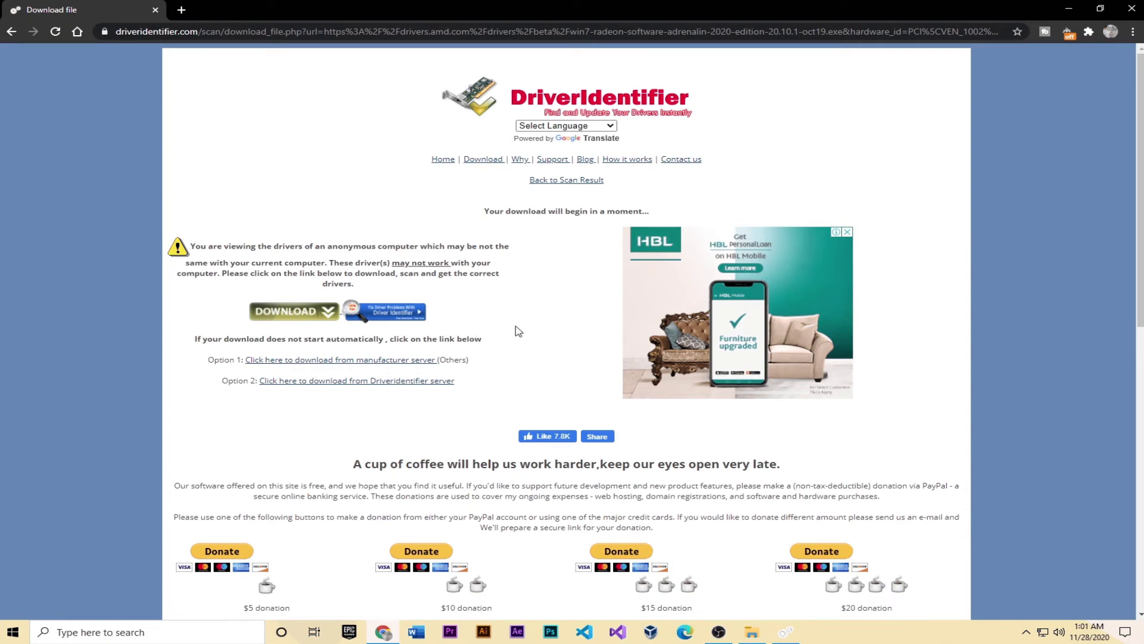
# - Start downloading the AMD Radeon driver from the Driveridentifier server, creating the missing Downloads\Programs folder
pyautogui.click(440, 384)
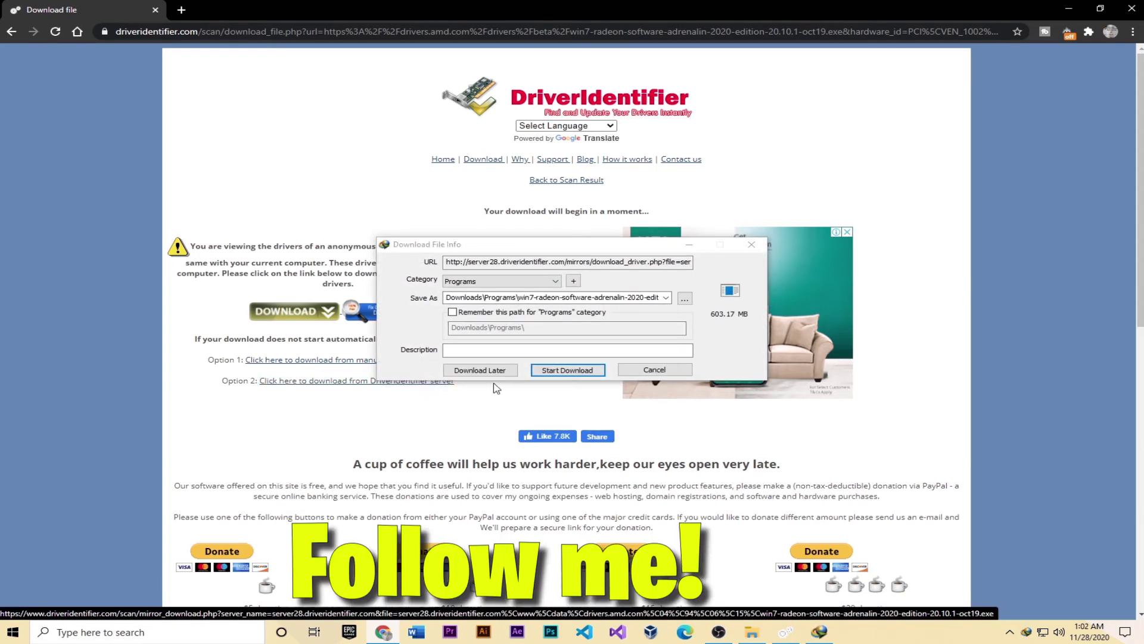
pyautogui.click(581, 370)
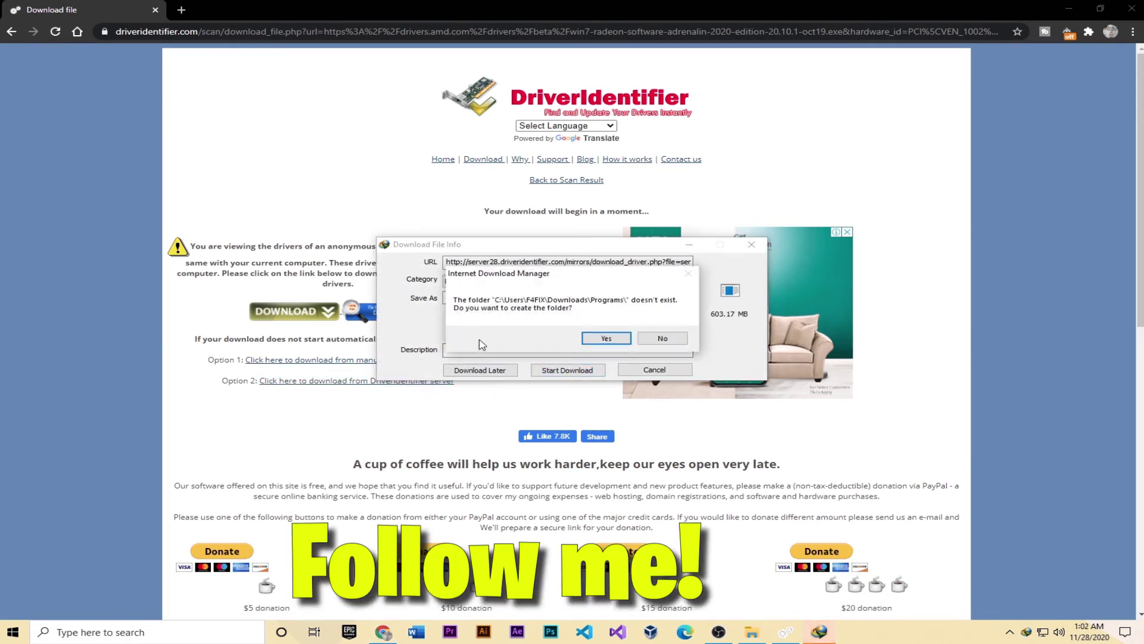
pyautogui.click(606, 338)
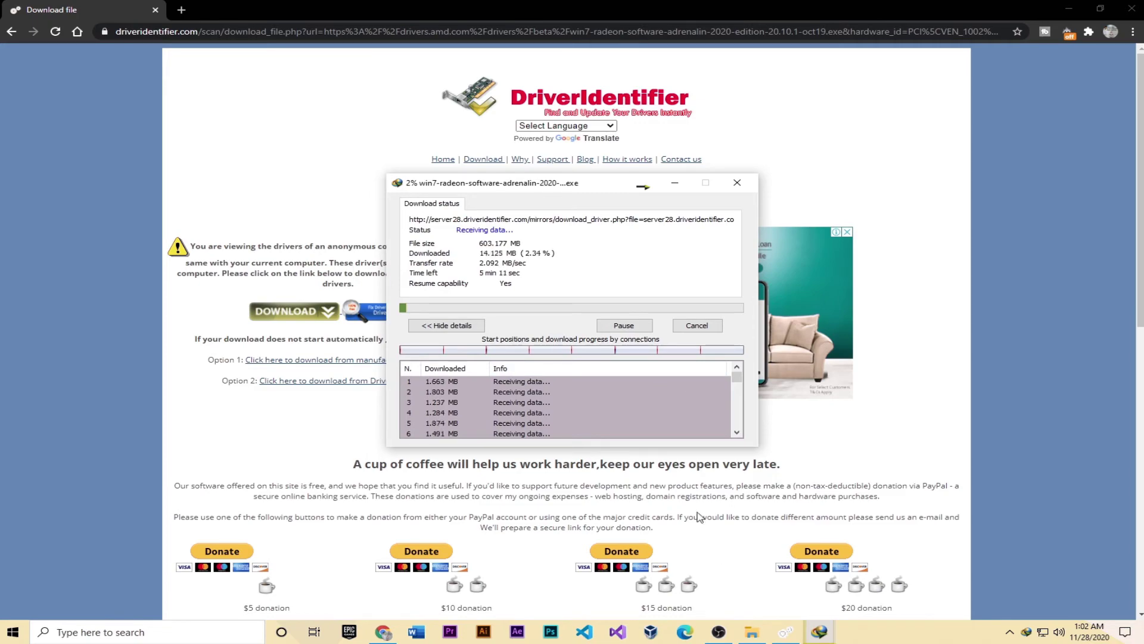
# - Close the browser, the download status window and DriverIdentifier, declining the Google Chrome integration help, and refresh the desktop
pyautogui.click(1131, 9)
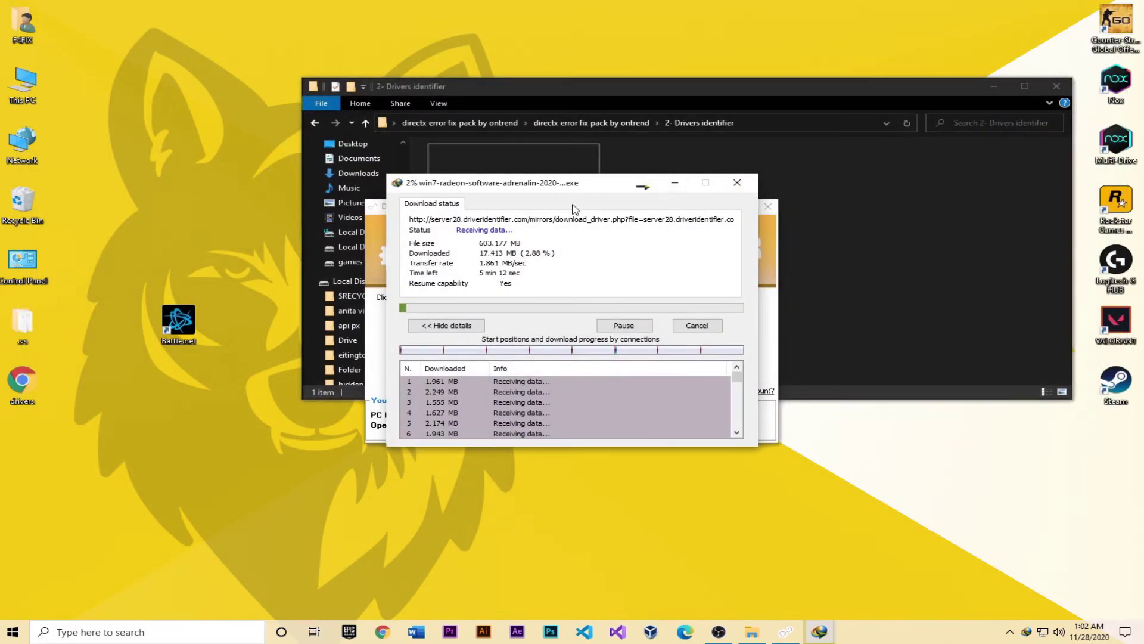
pyautogui.click(756, 334)
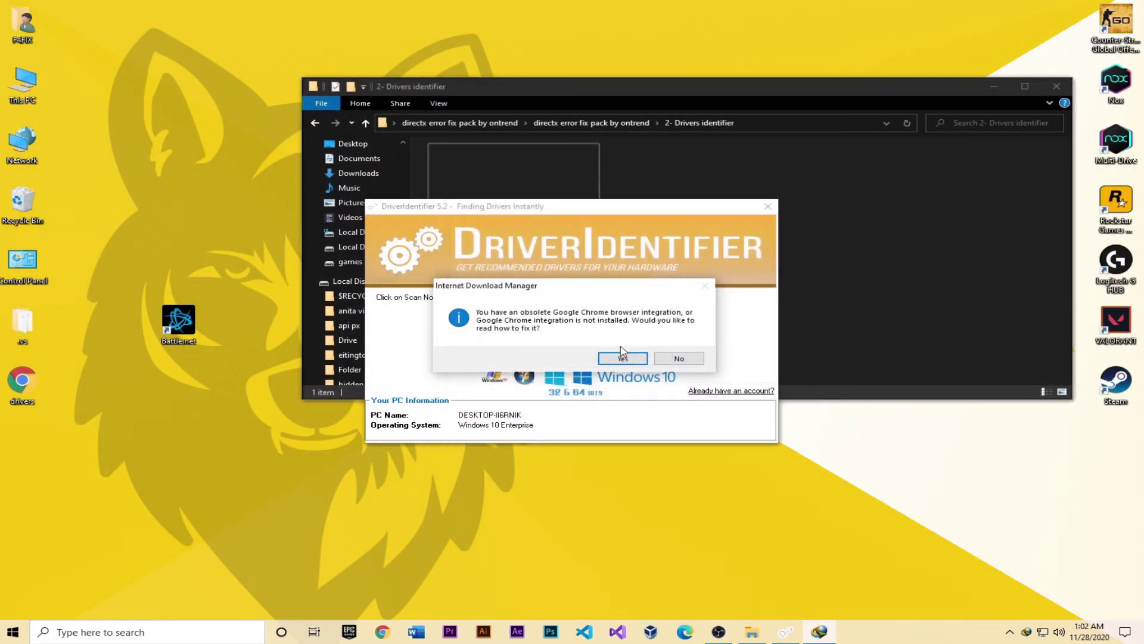
pyautogui.click(680, 359)
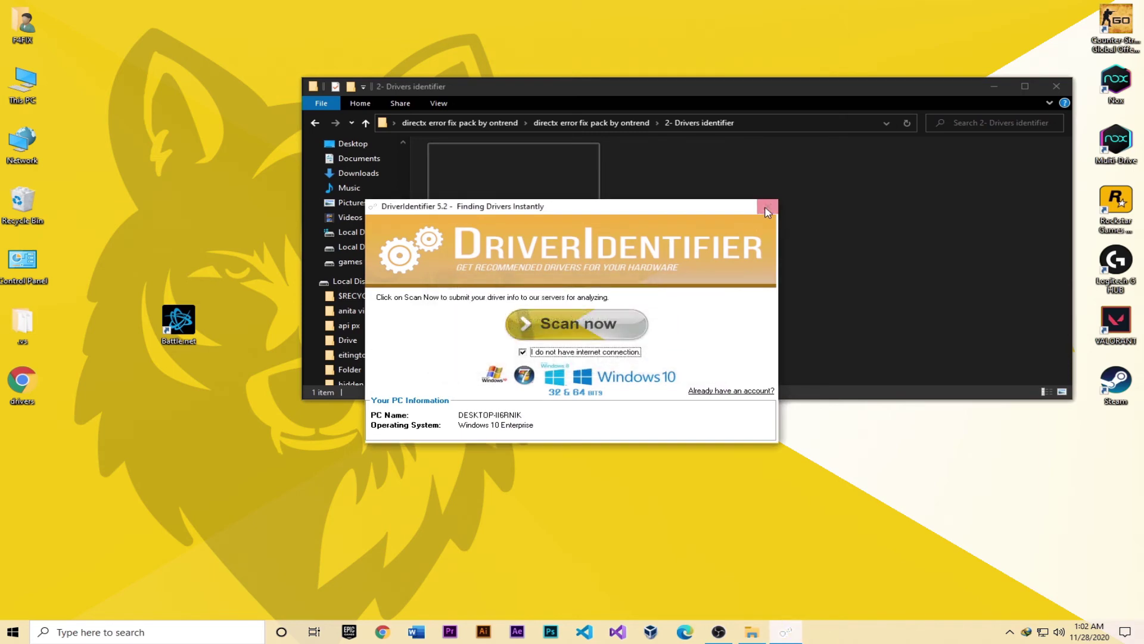
pyautogui.click(767, 210)
pyautogui.rightClick(223, 218)
pyautogui.click(248, 269)
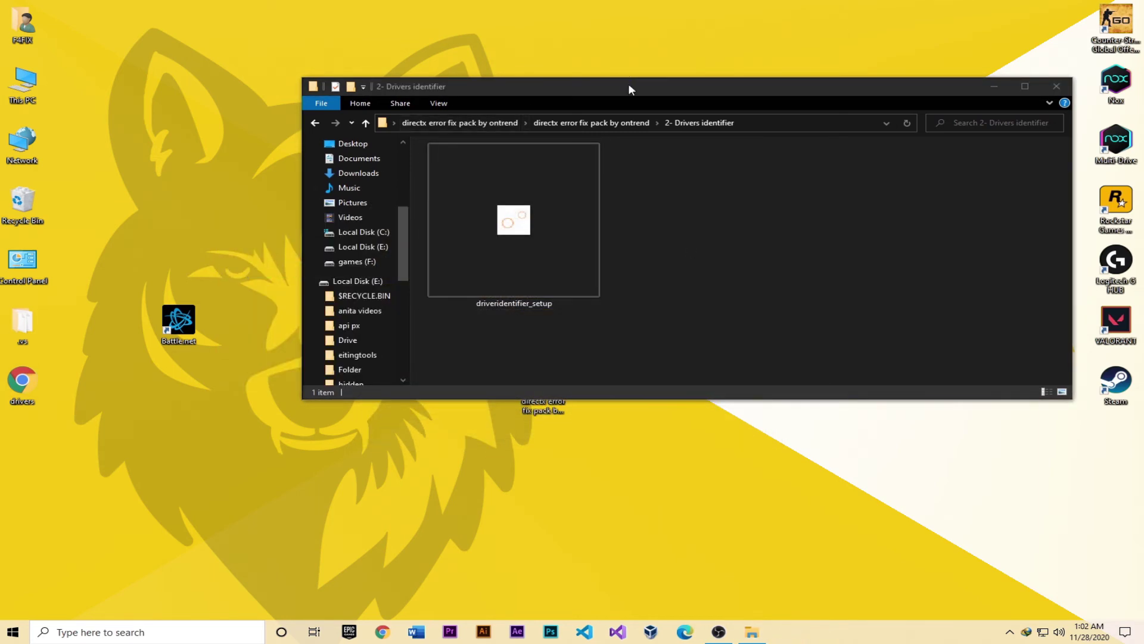
# - Open the fix pack's 3- Directx 12 folder in a maximized window with extra large icons and launch the Directx 12 installer
pyautogui.doubleClick(628, 84)
pyautogui.click(59, 41)
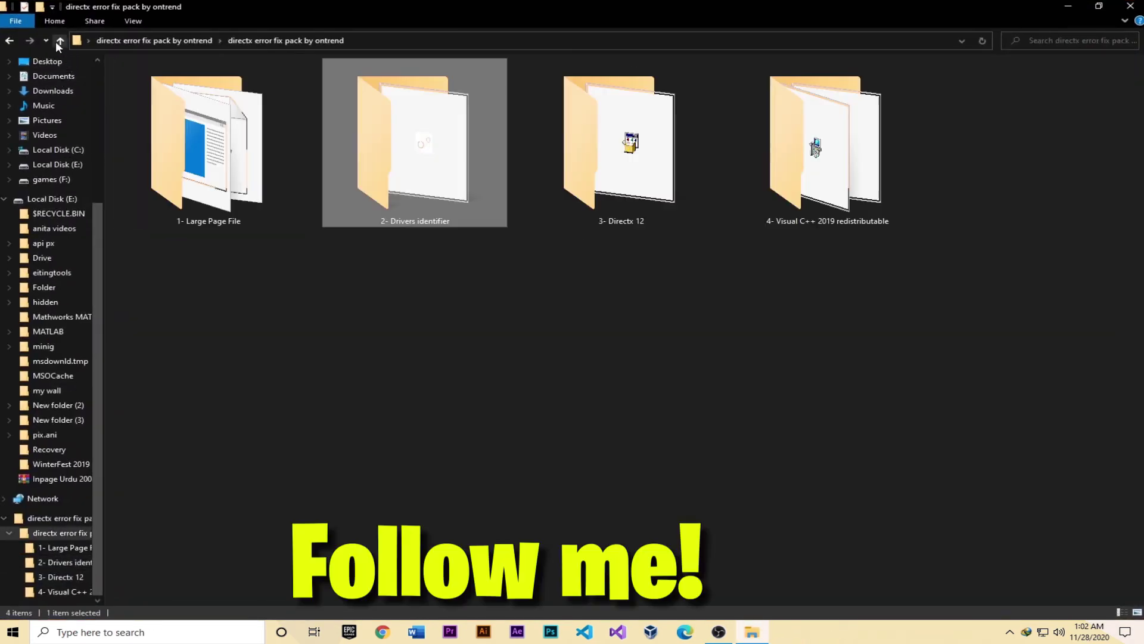
pyautogui.doubleClick(617, 219)
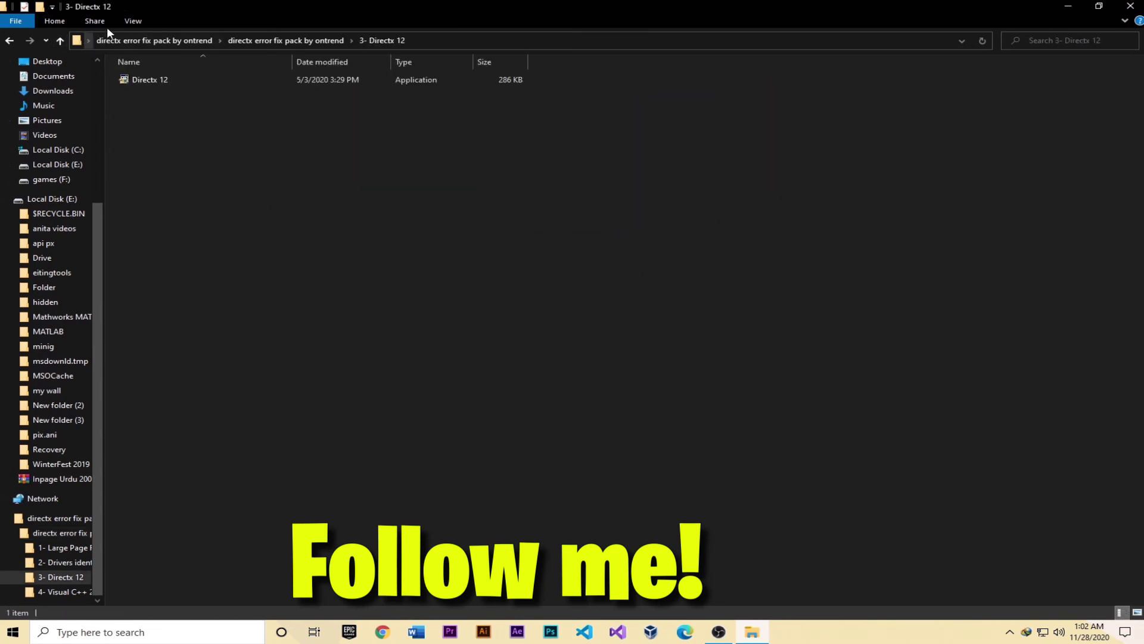
pyautogui.click(125, 22)
pyautogui.click(137, 38)
pyautogui.click(228, 187)
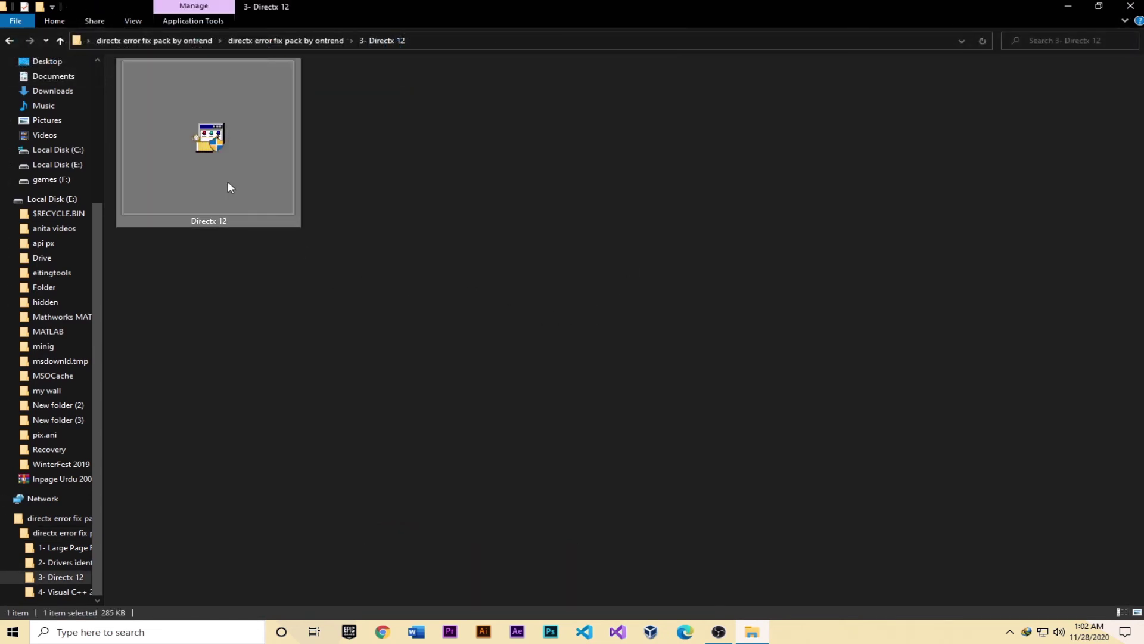
pyautogui.doubleClick(229, 186)
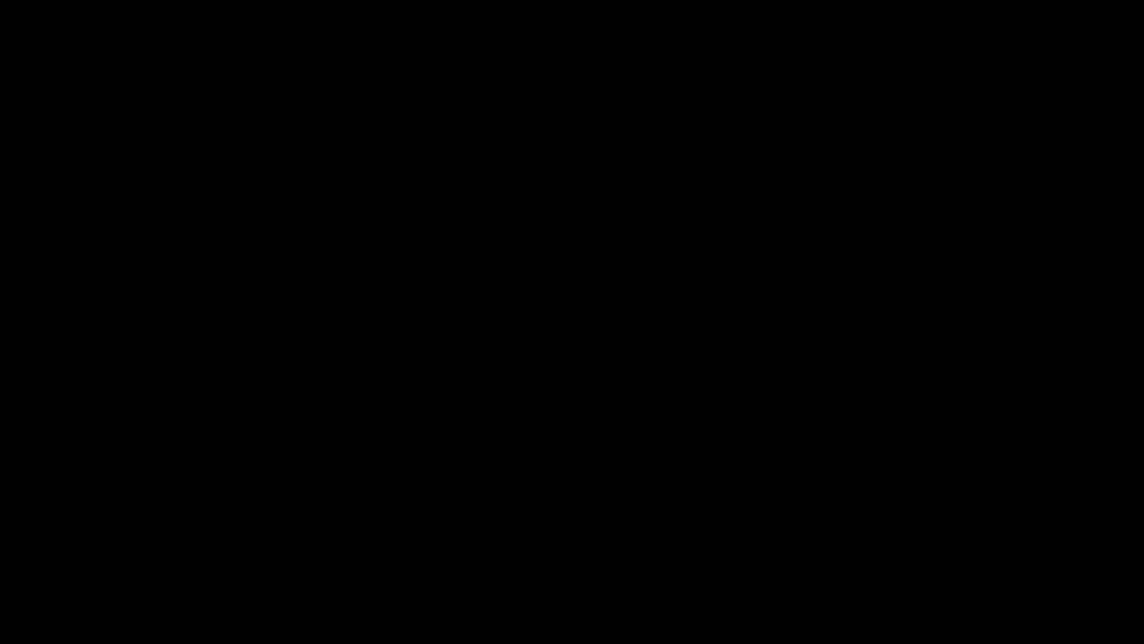
pyautogui.click(481, 396)
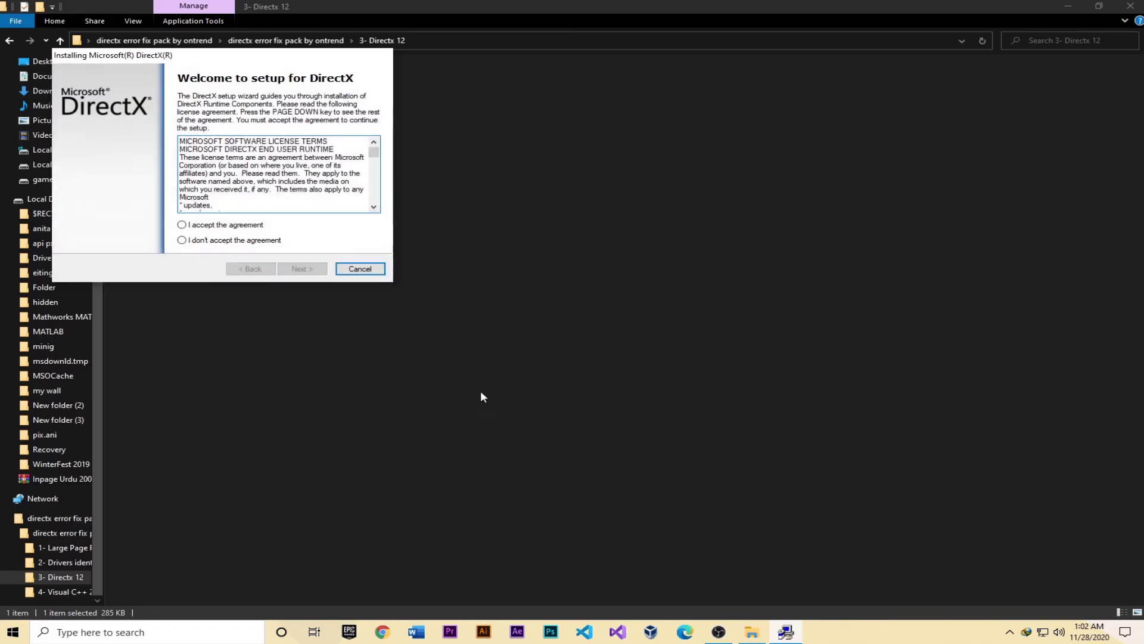
# - Accept the DirectX license agreement, run the runtime setup, and finish the wizard
pyautogui.click(213, 224)
pyautogui.click(303, 270)
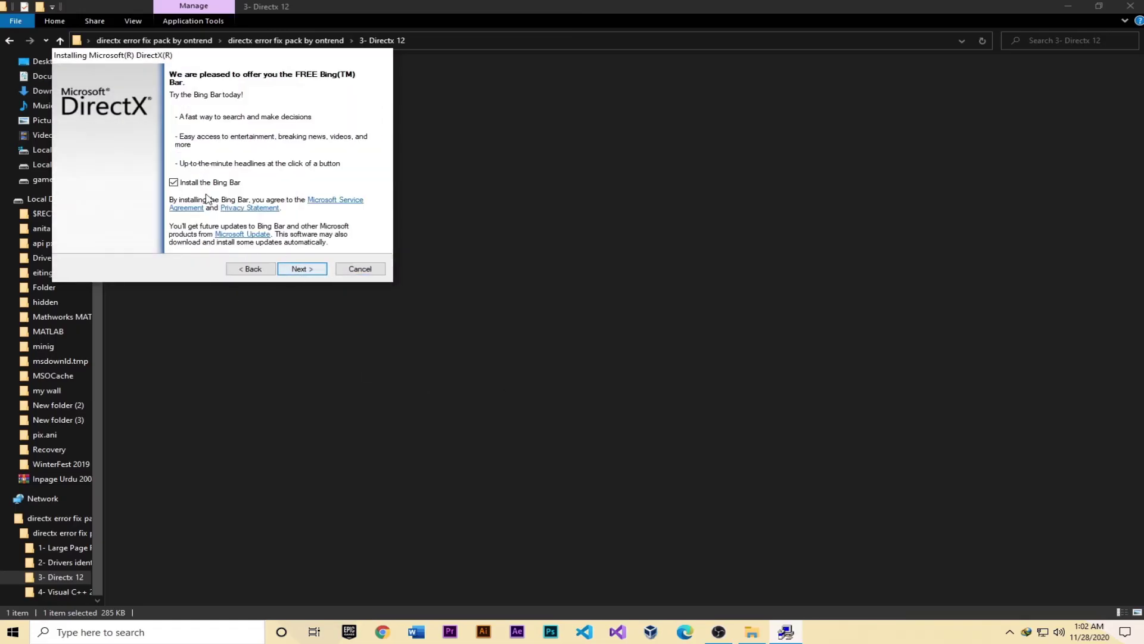
pyautogui.click(303, 269)
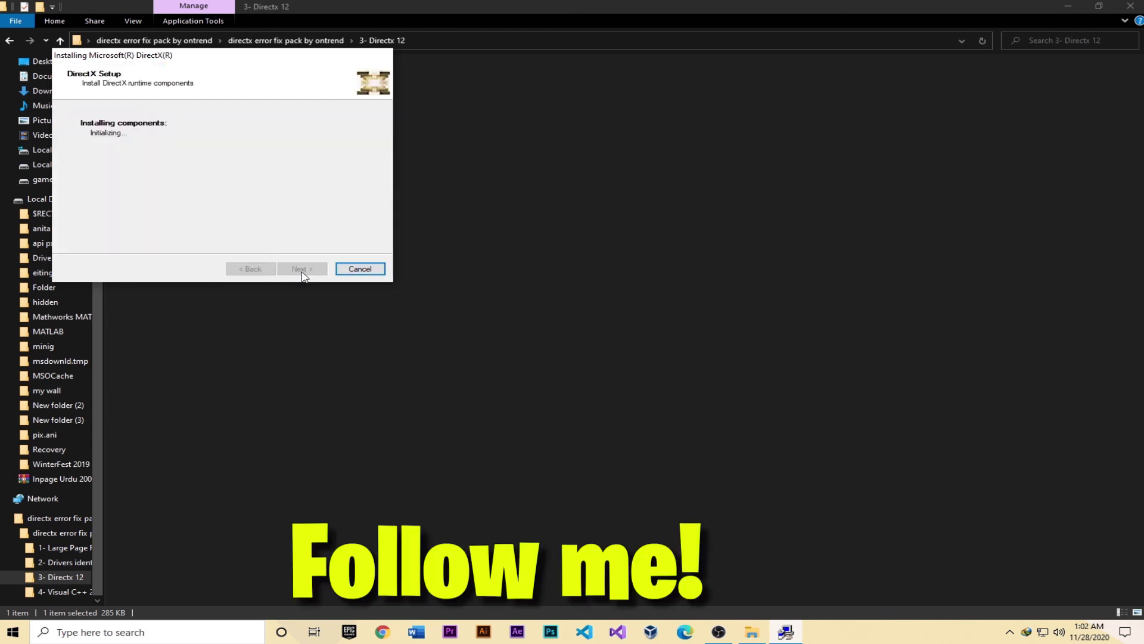
pyautogui.moveTo(243, 68); pyautogui.dragTo(658, 114)
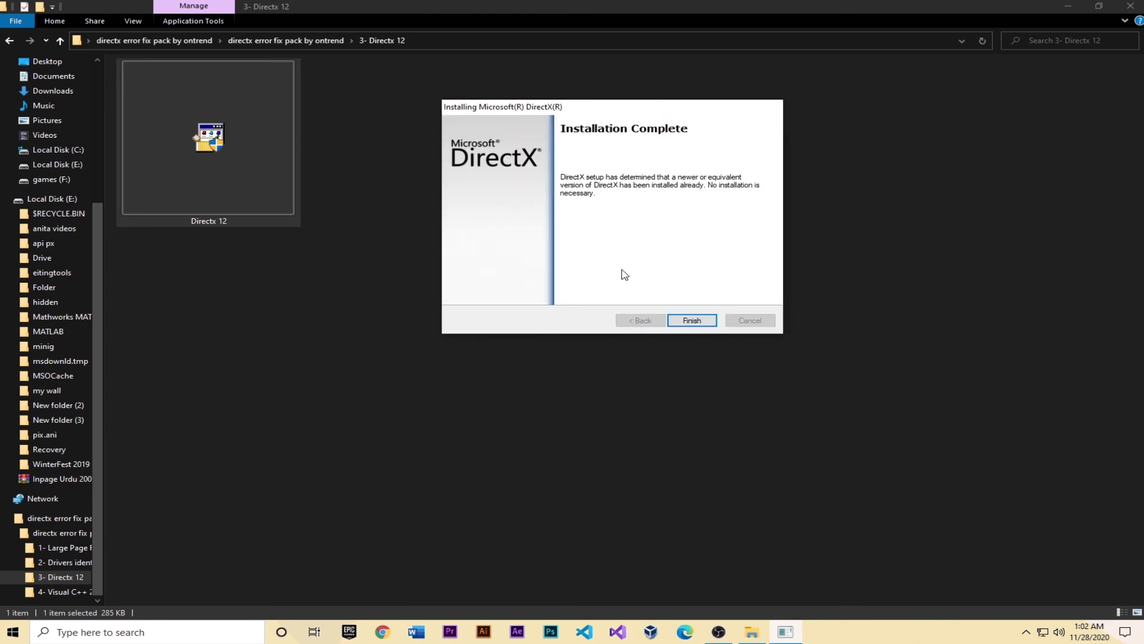
pyautogui.click(692, 320)
# - Open the fix pack's 4- Visual C++ 2019 redistributable folder and show its installers as extra large icons
pyautogui.hotkey('alt', 'Up')
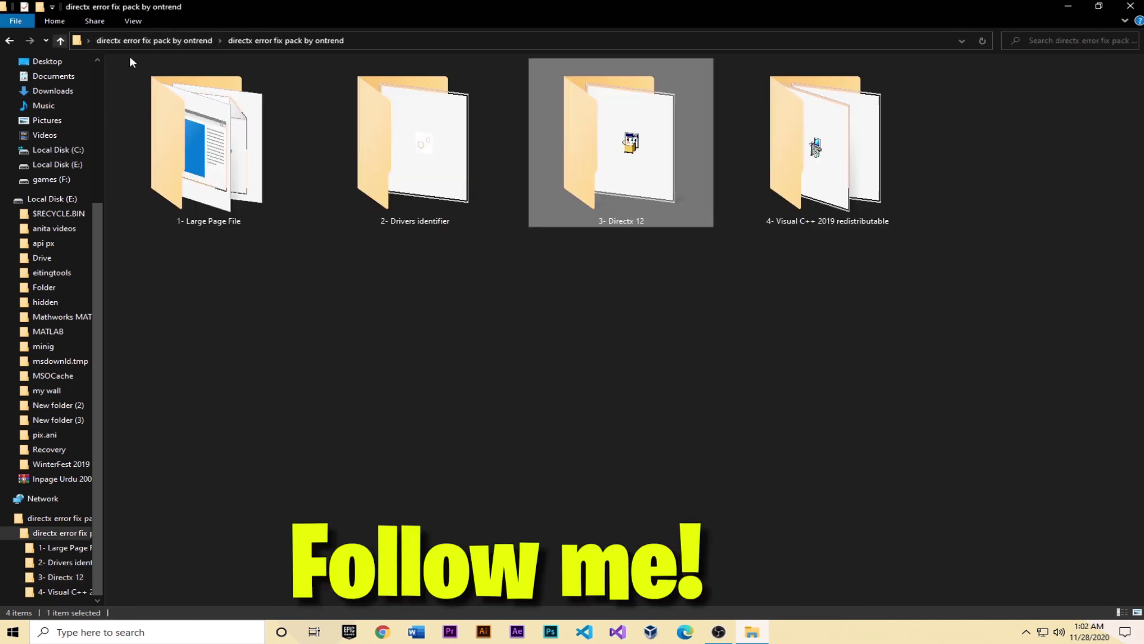
pyautogui.doubleClick(858, 205)
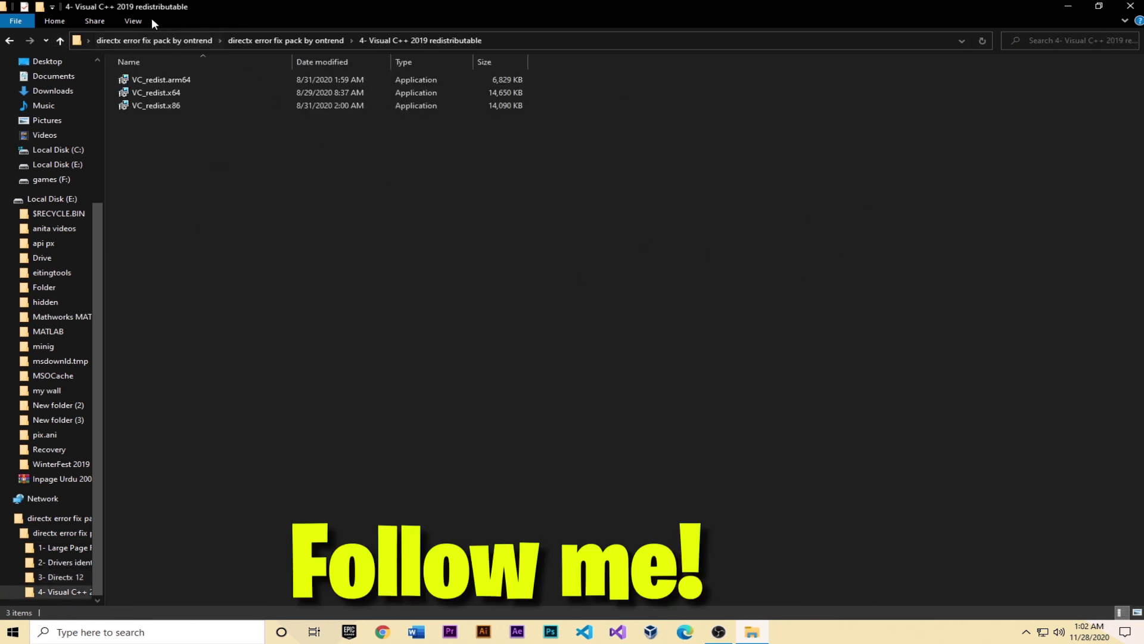
pyautogui.click(146, 22)
pyautogui.click(173, 37)
pyautogui.moveTo(736, 300); pyautogui.dragTo(116, 59)
pyautogui.moveTo(679, 300); pyautogui.dragTo(155, 129)
# - Try to install VC_redist.arm64, agreeing to the license terms, and close the setup window
pyautogui.click(231, 167)
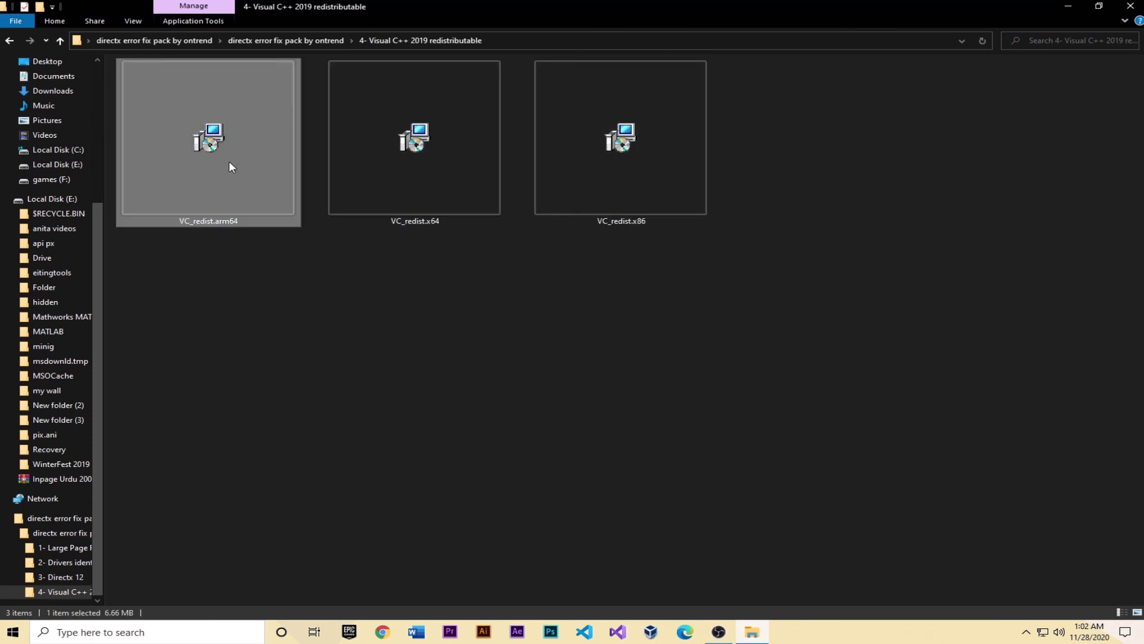
pyautogui.doubleClick(231, 166)
pyautogui.click(543, 365)
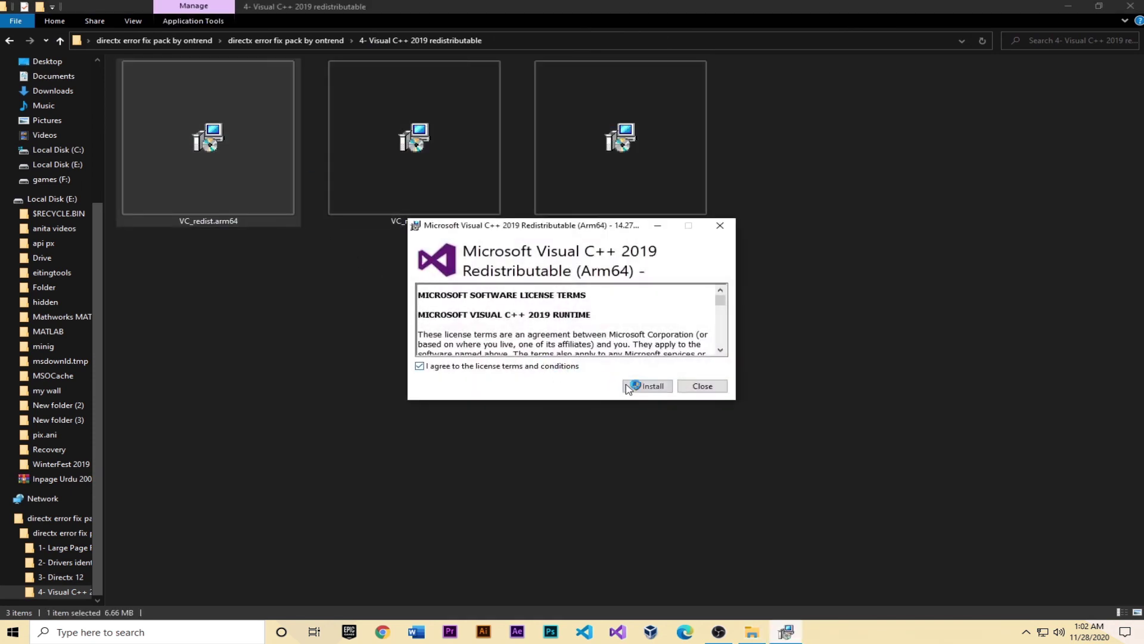
pyautogui.click(632, 386)
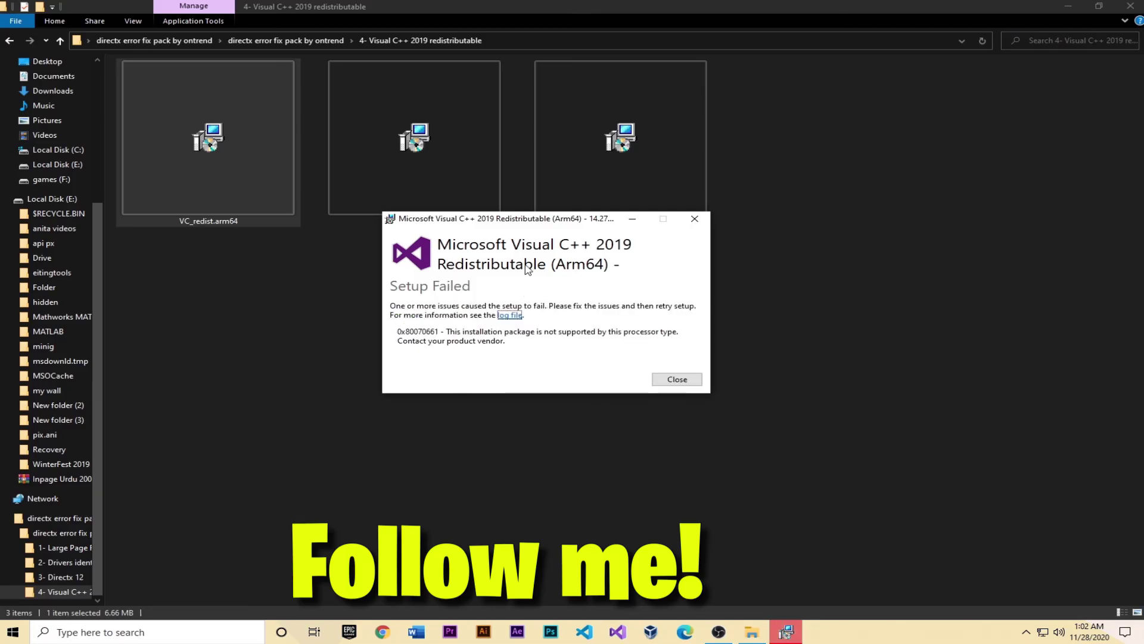
pyautogui.click(675, 379)
# - Try to install VC_redist.x64, agreeing to the license terms, and close the setup window
pyautogui.doubleClick(405, 190)
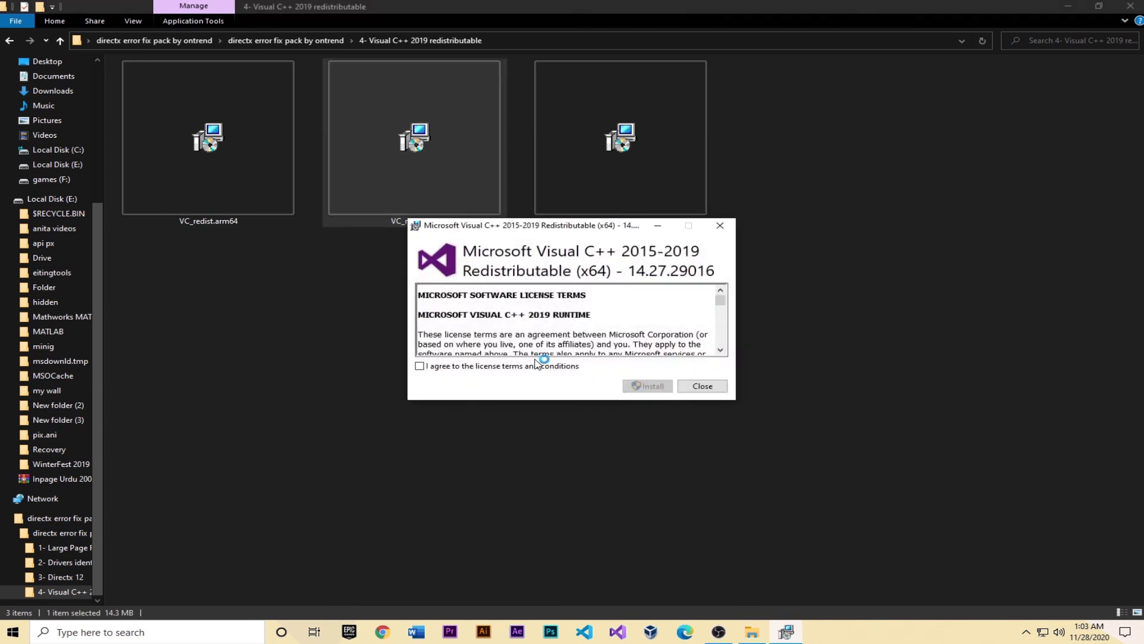
pyautogui.click(536, 365)
pyautogui.click(634, 384)
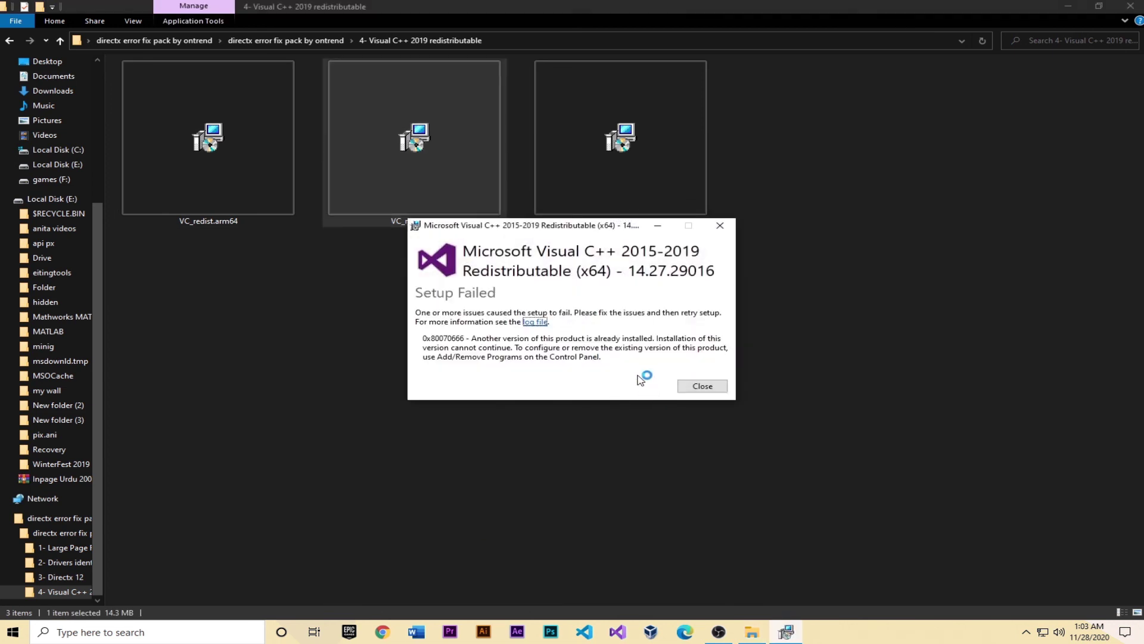
pyautogui.click(691, 389)
# - Try to install VC_redist.x86, agreeing to the license terms, and close the setup window
pyautogui.doubleClick(585, 158)
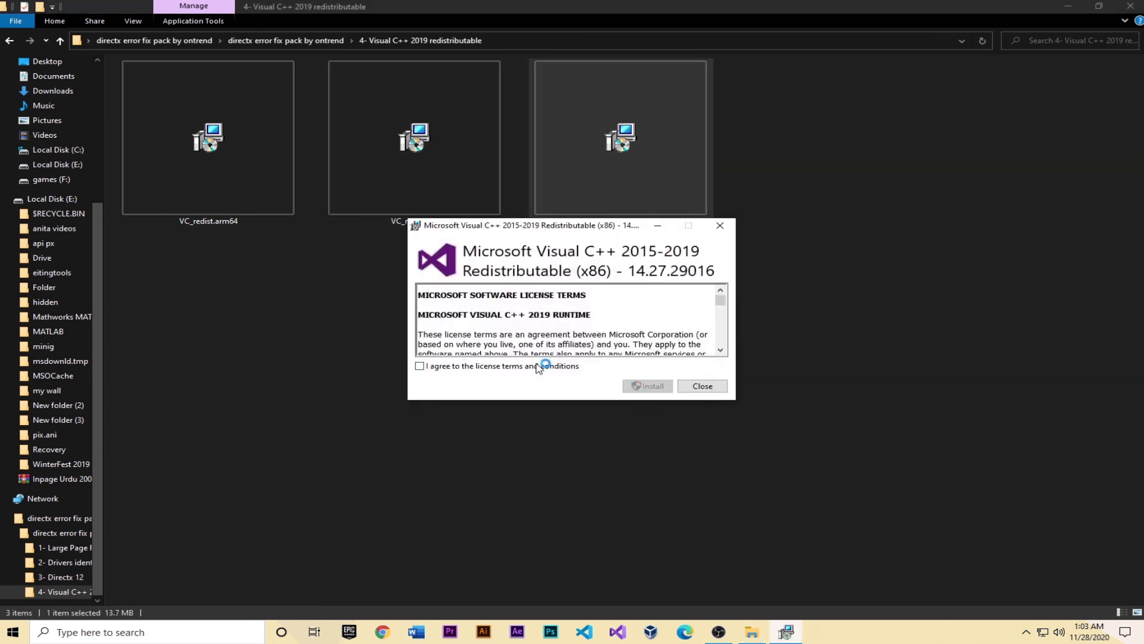
pyautogui.click(538, 366)
pyautogui.click(649, 385)
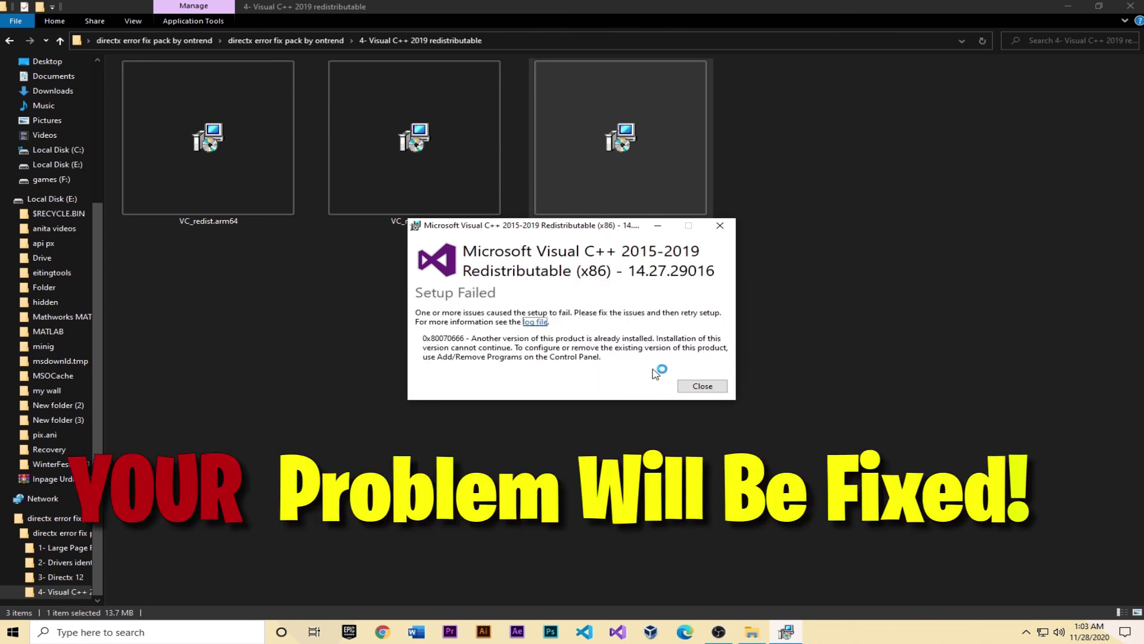
pyautogui.click(702, 387)
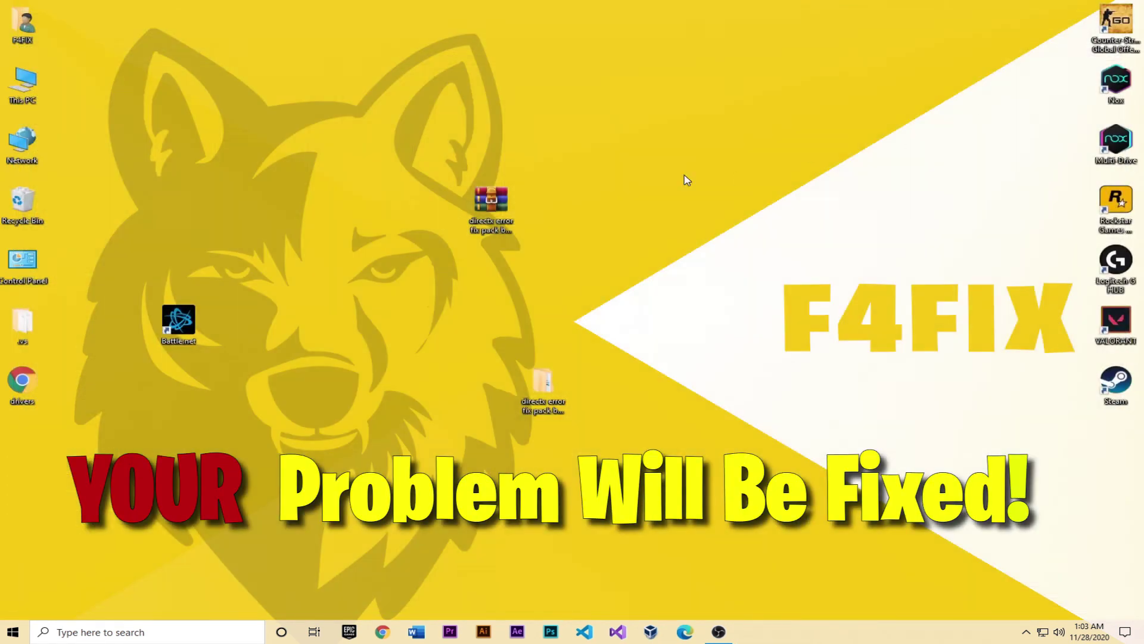
pyautogui.rightClick(651, 162)
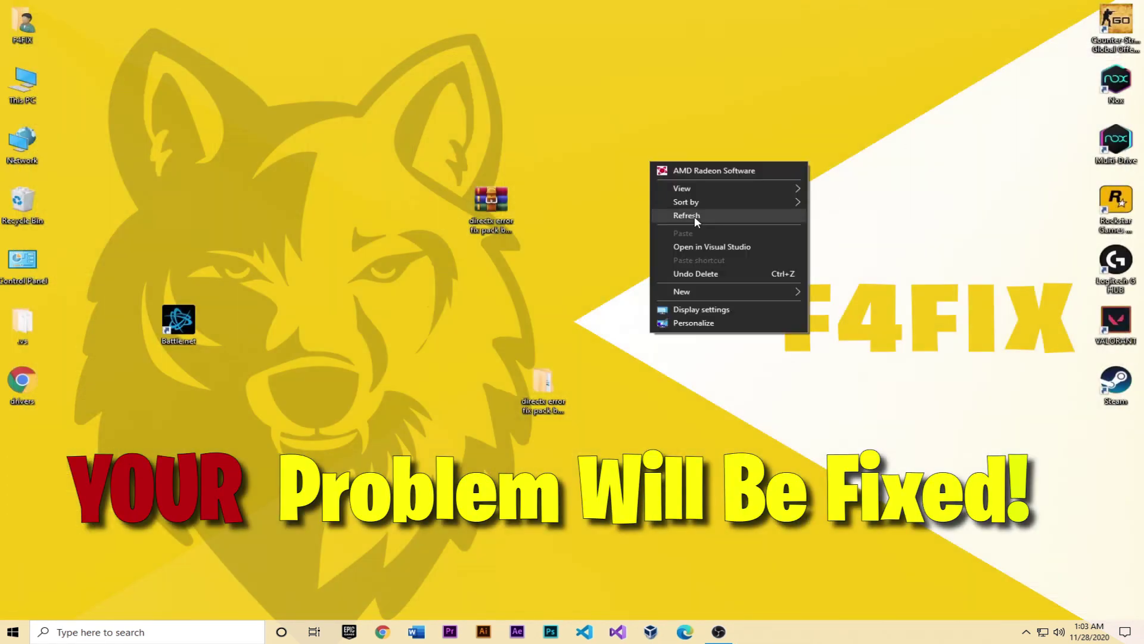